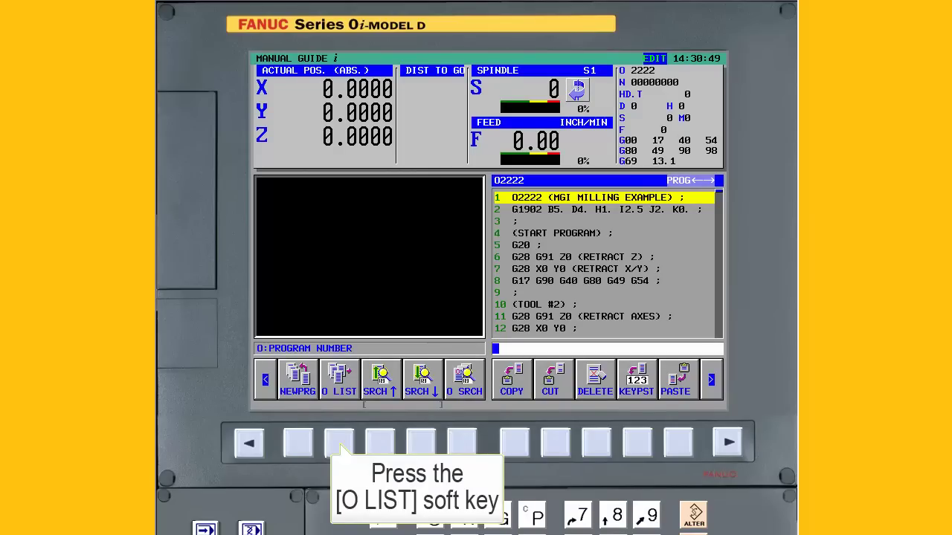
# - Open program O0210 (NIMS Machining Skills Level 1 Inch.NC) from the stored program list
pyautogui.click(339, 443)
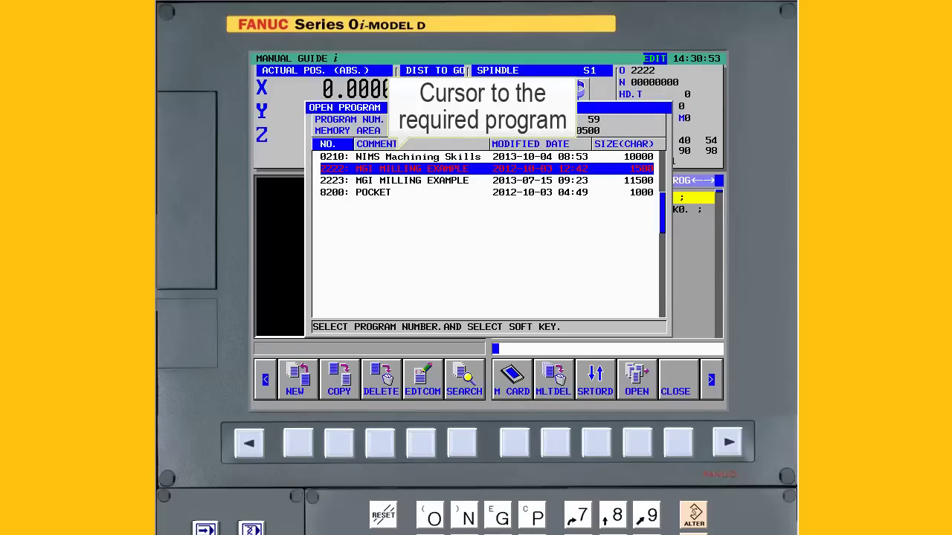
pyautogui.press('Up')
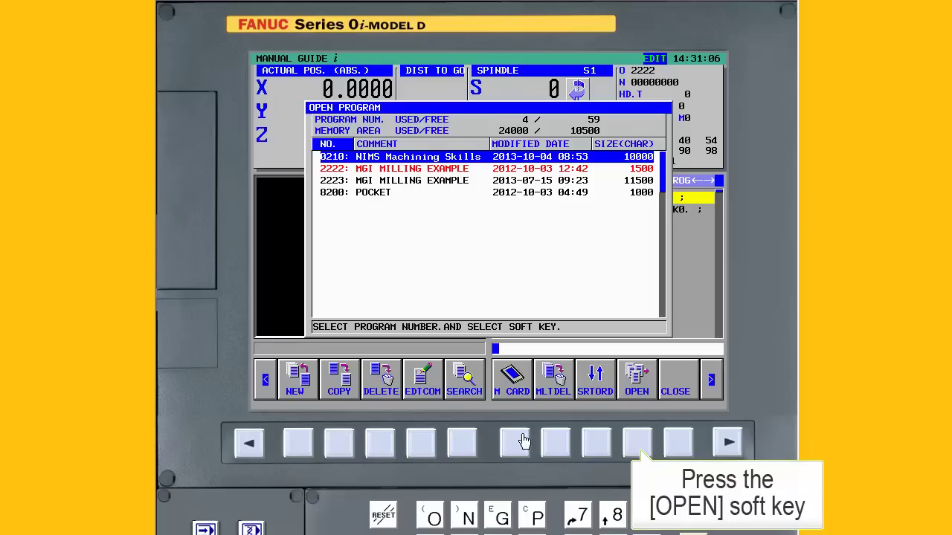
pyautogui.click(637, 444)
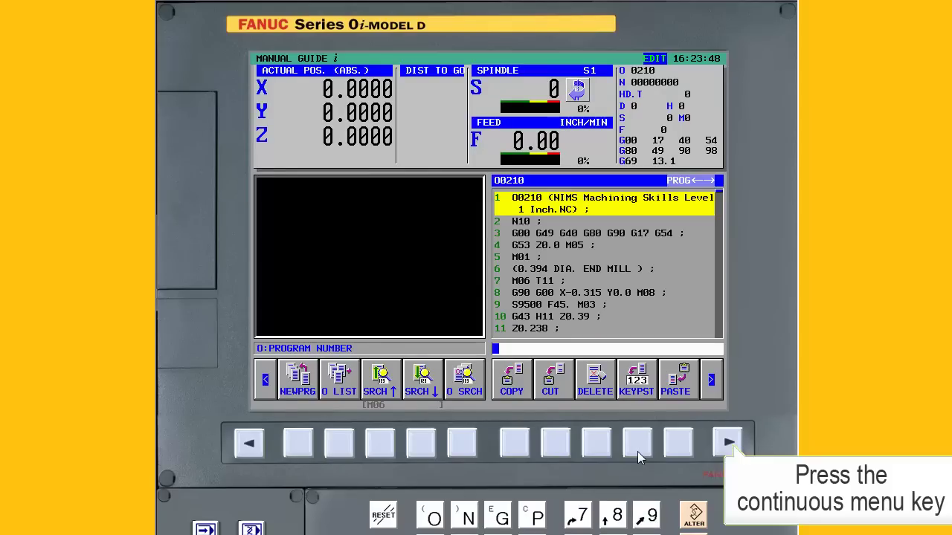
# - Start inserting a milling starting command to reach the blank figure choices
pyautogui.click(726, 445)
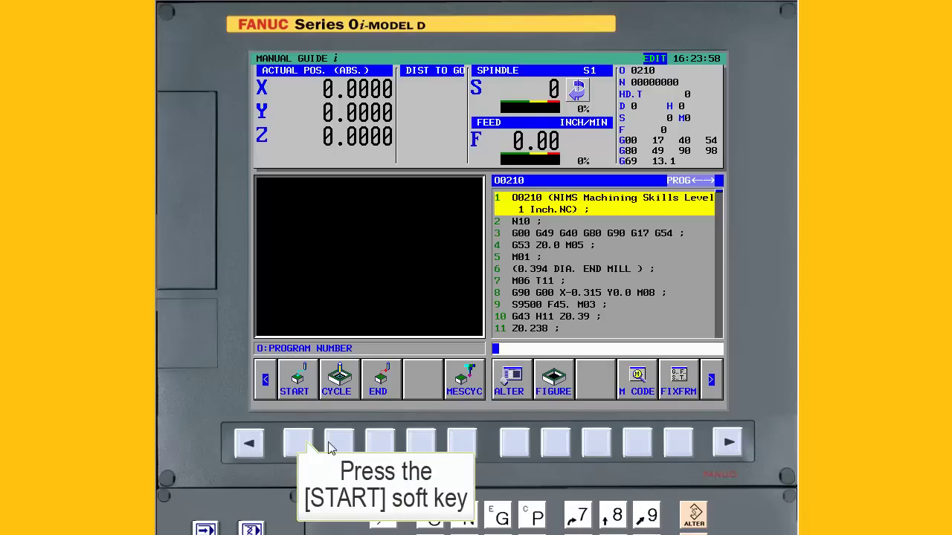
pyautogui.click(298, 445)
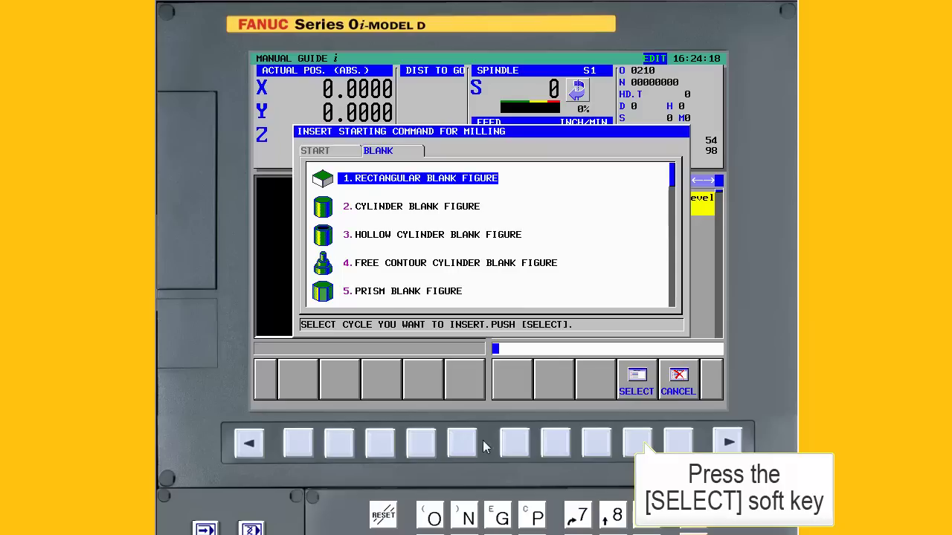
# - Choose the rectangular blank and enter width 3.5, length 2.5 and height 0.75
pyautogui.click(636, 445)
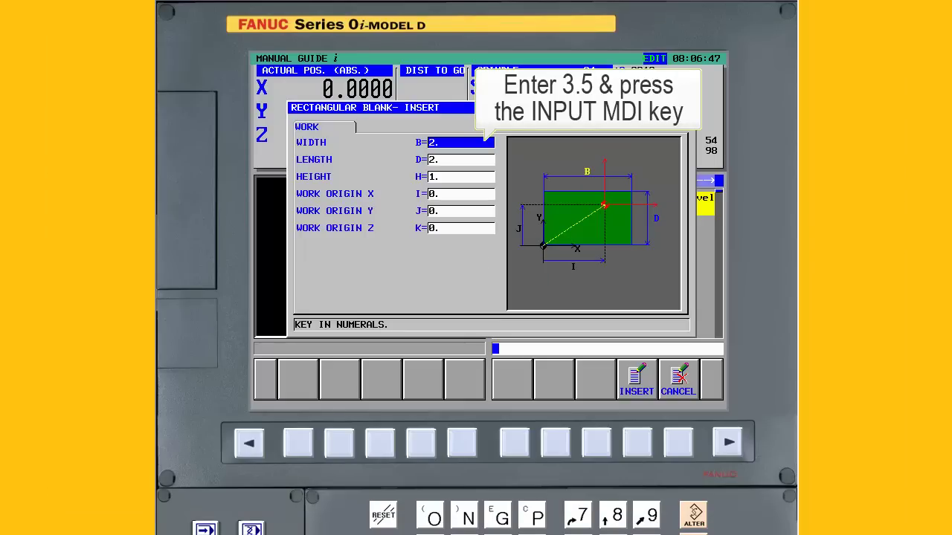
pyautogui.write('3.5')
pyautogui.press('Return')
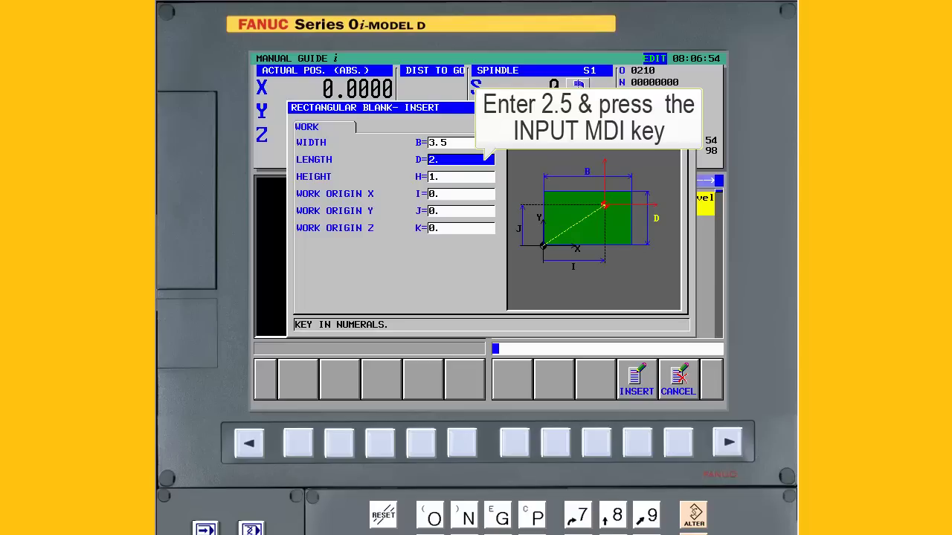
pyautogui.write('2.5')
pyautogui.press('Return')
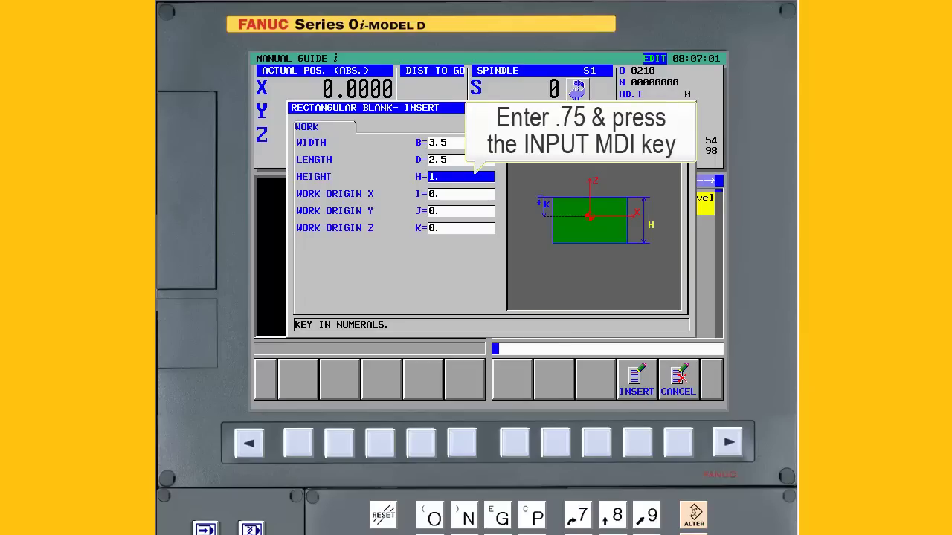
pyautogui.write('.75')
pyautogui.press('Return')
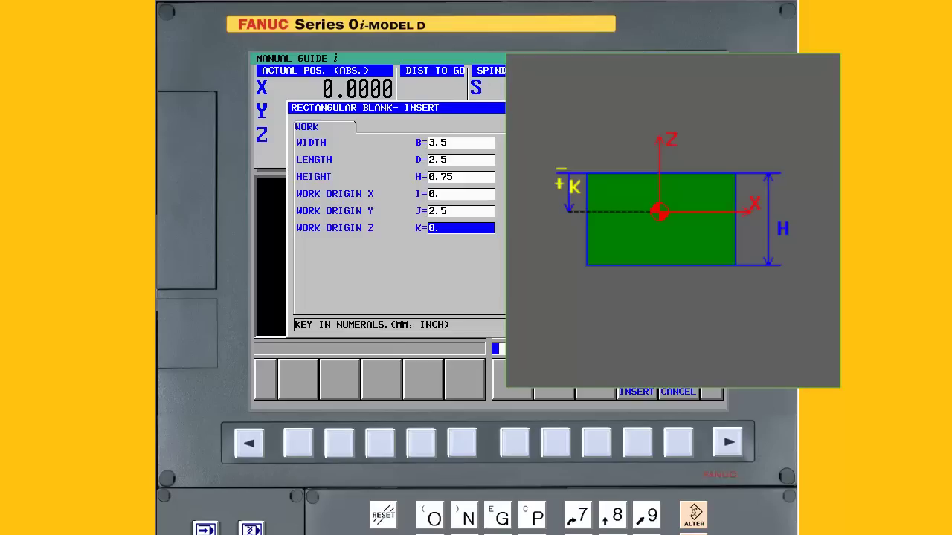
# - Enter 0.02 as the blank's work origin Z
pyautogui.write('.02')
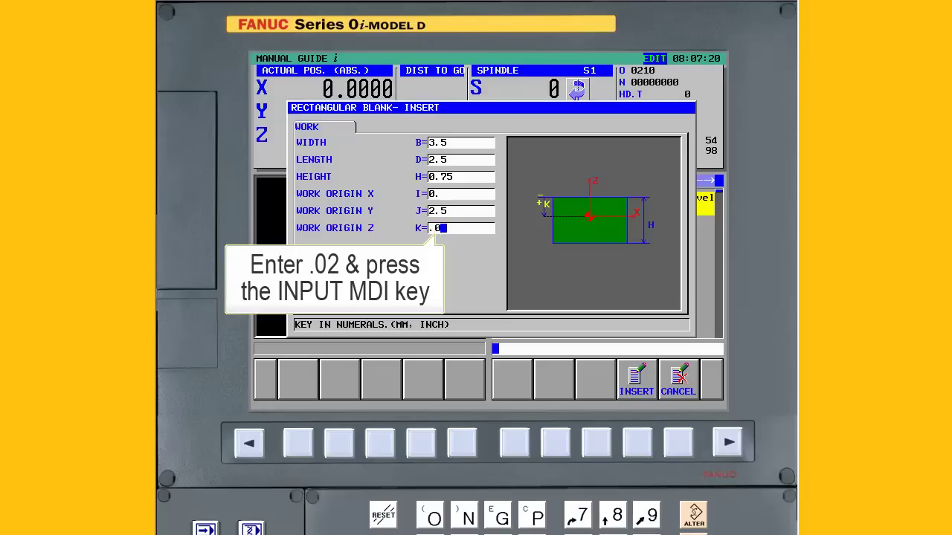
pyautogui.press('Return')
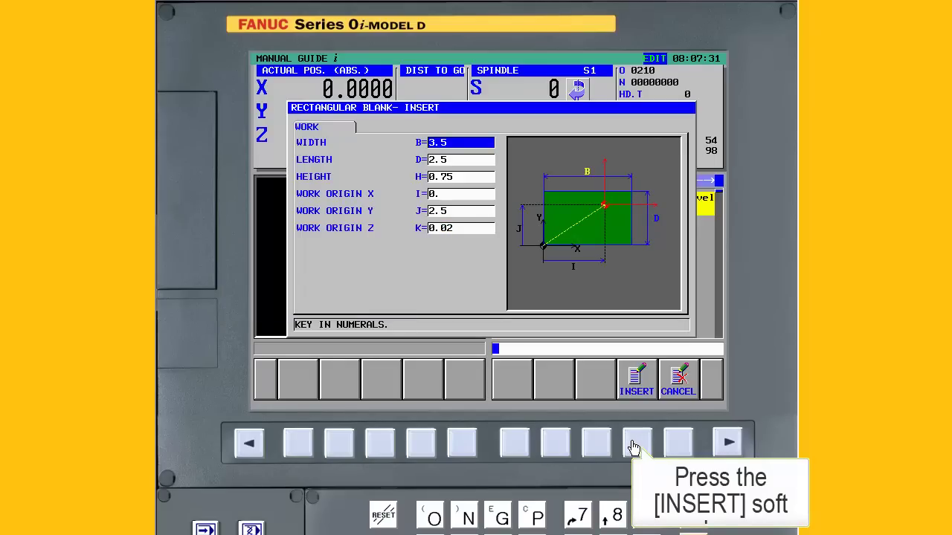
# - Insert the G1902 B3.5 D2.5 H0.75 I0. J2.5 K0.02 blank block into O0210
pyautogui.click(635, 444)
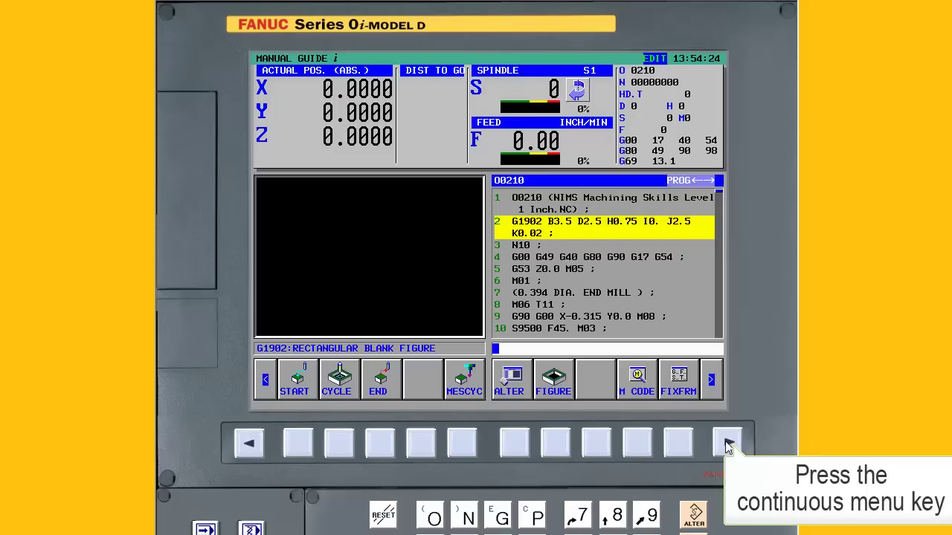
# - Page through the editing functions to open the tool offset settings
pyautogui.click(728, 445)
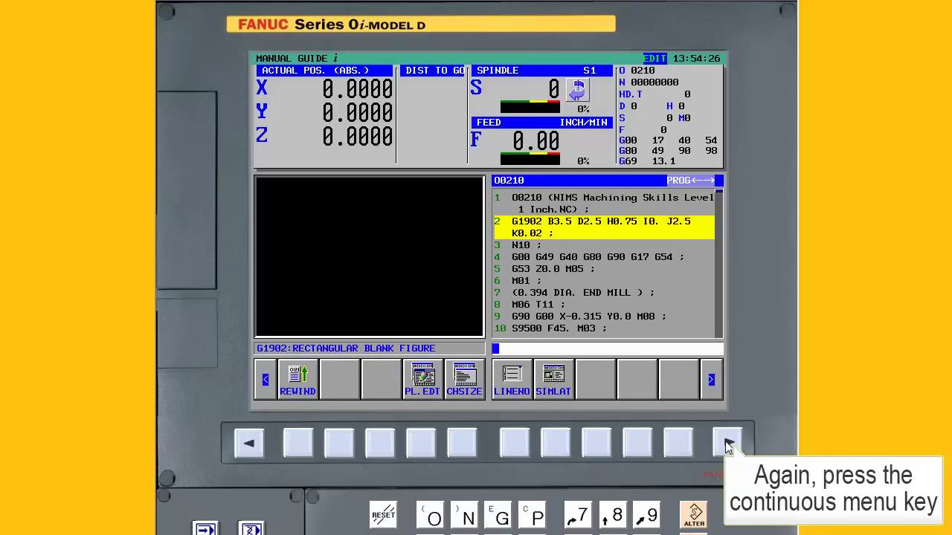
pyautogui.click(728, 445)
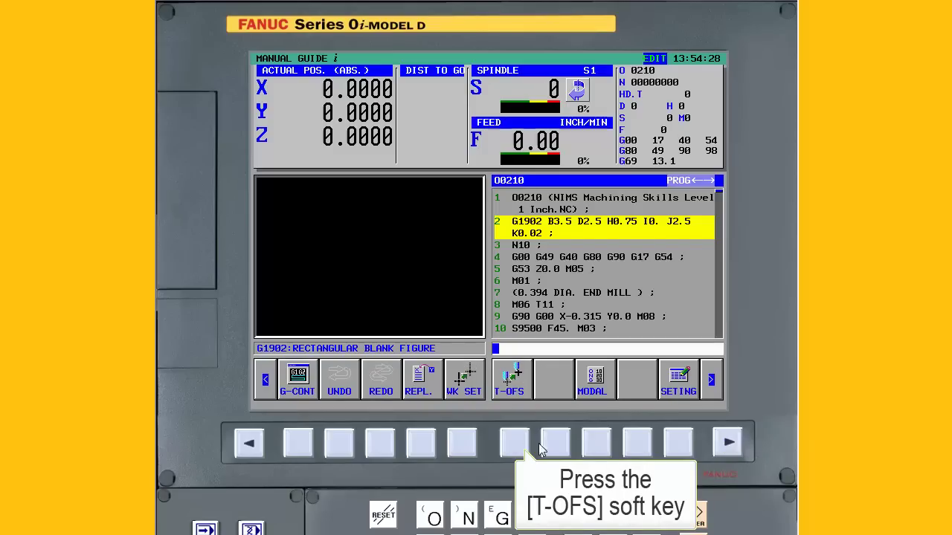
pyautogui.click(515, 444)
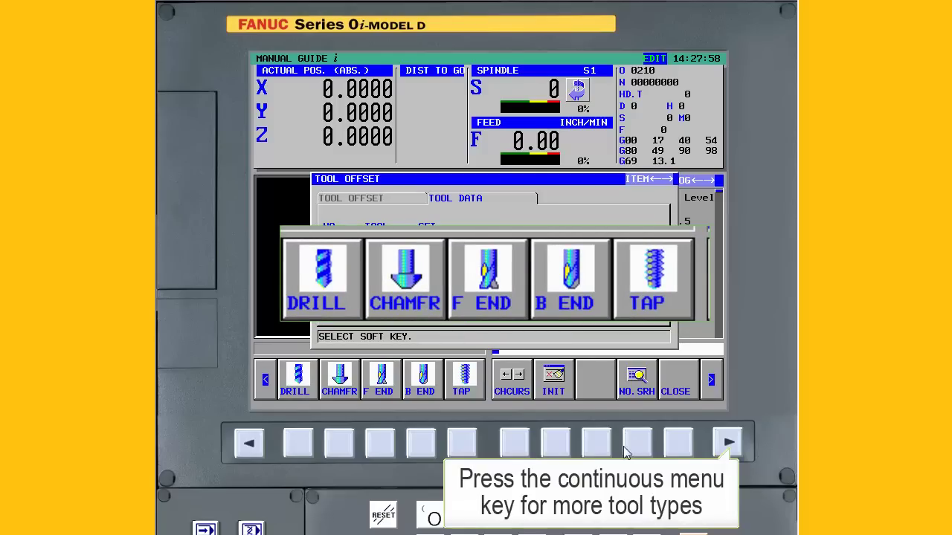
# - Assign the drill tool type to tool 002
pyautogui.click(729, 444)
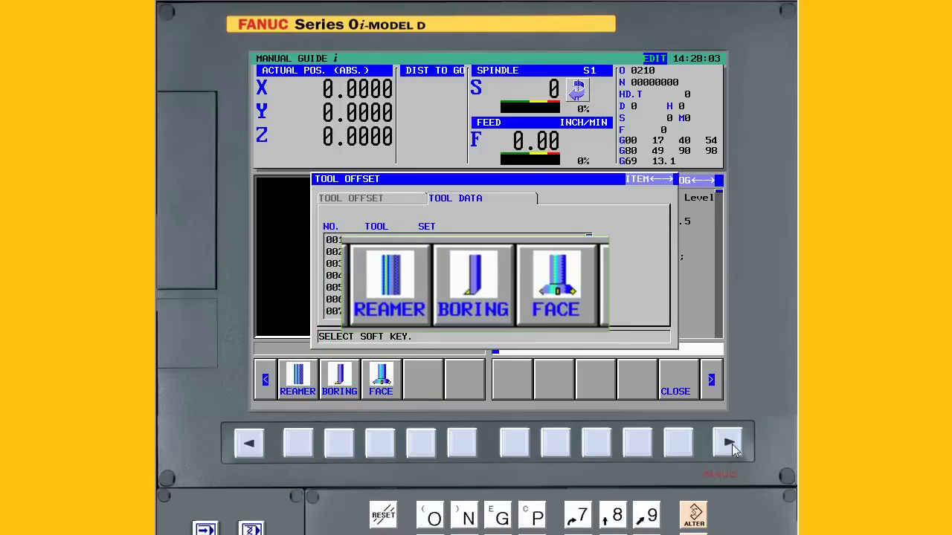
pyautogui.click(257, 445)
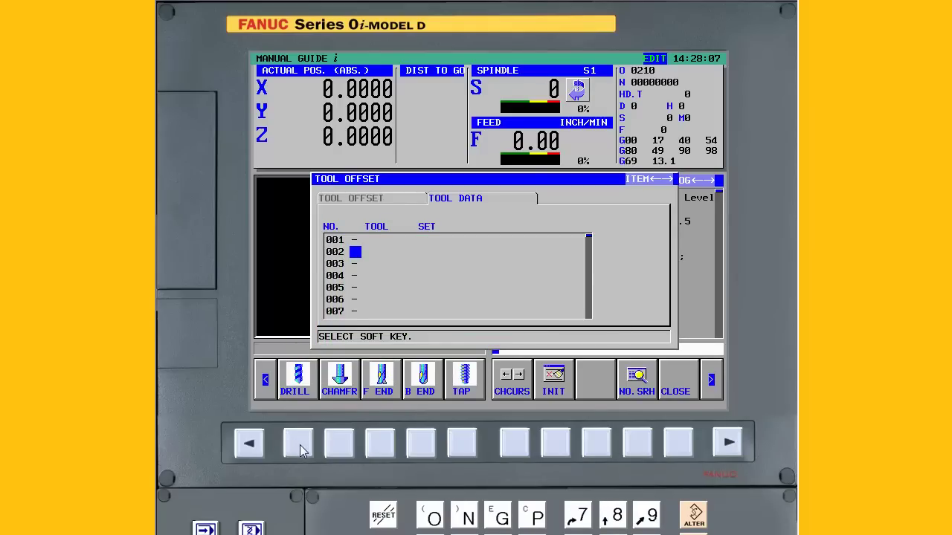
pyautogui.click(300, 447)
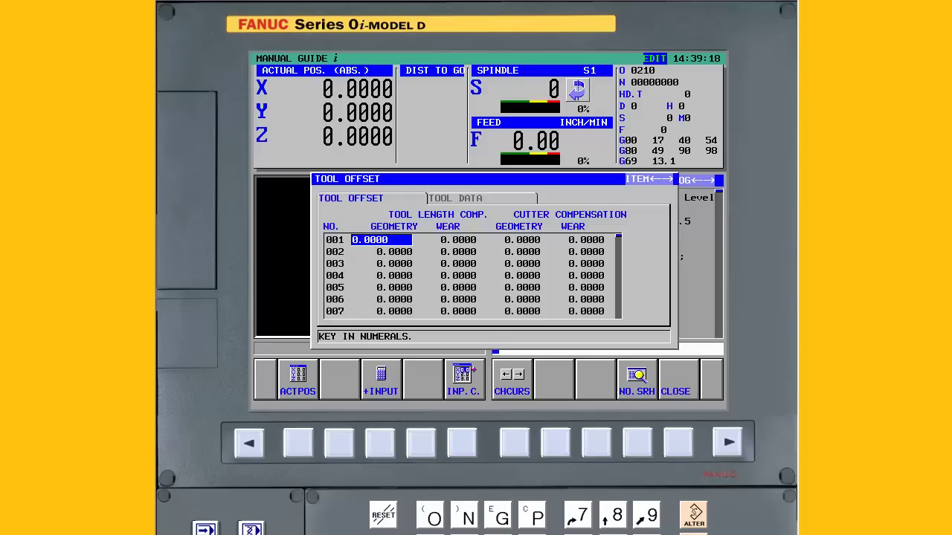
# - Enter .213 in offset 002's cutter compensation geometry, giving 0.1065
pyautogui.click(382, 251)
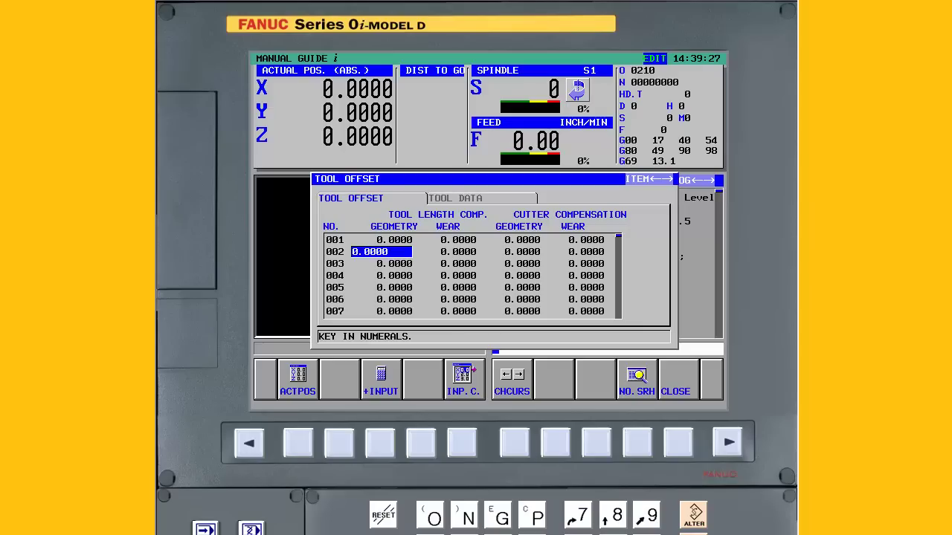
pyautogui.click(446, 251)
pyautogui.click(510, 251)
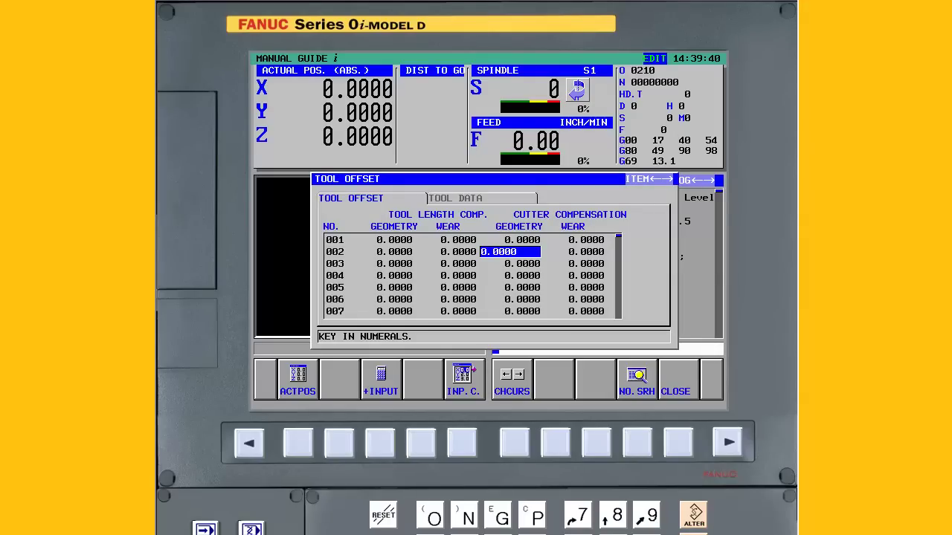
pyautogui.write('.213')
pyautogui.click(574, 251)
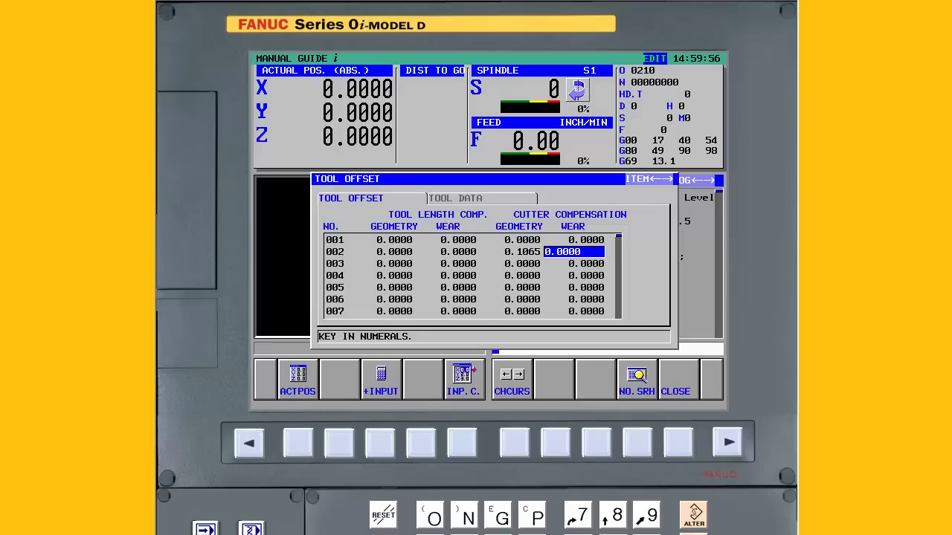
# - Make tool 002 a drill and move to its SET field
pyautogui.click(299, 441)
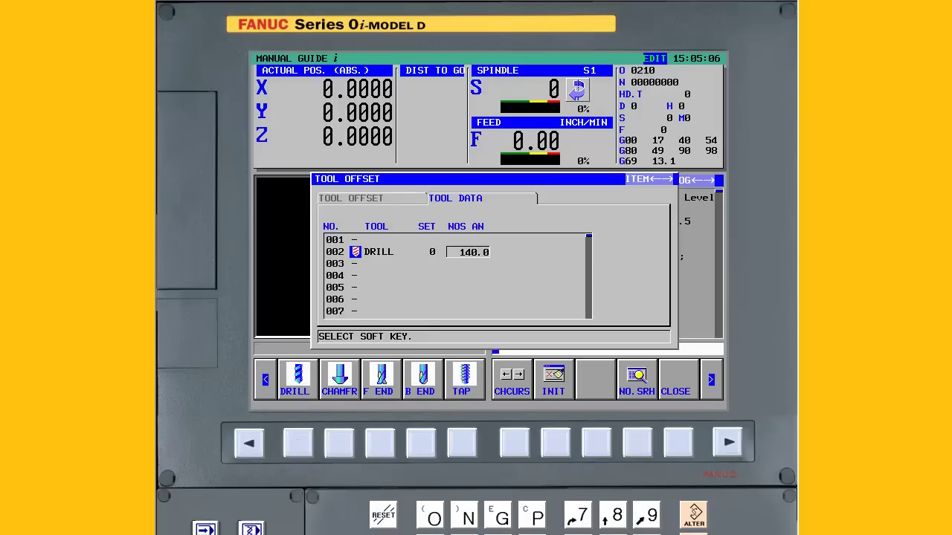
pyautogui.click(432, 252)
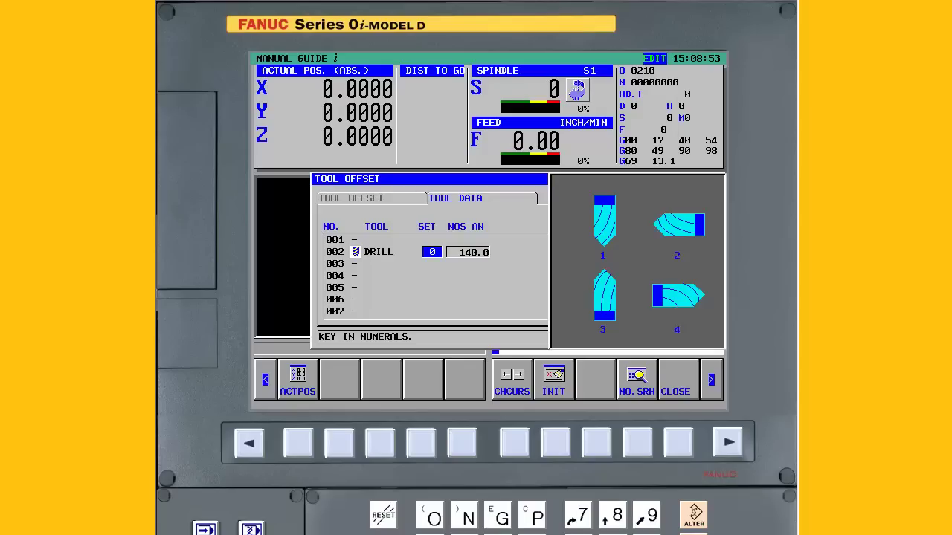
# - Give tool 002 a SET value of 1 and a 118.0 nose angle
pyautogui.write('1')
pyautogui.press('Return')
pyautogui.write('118')
pyautogui.press('Return')
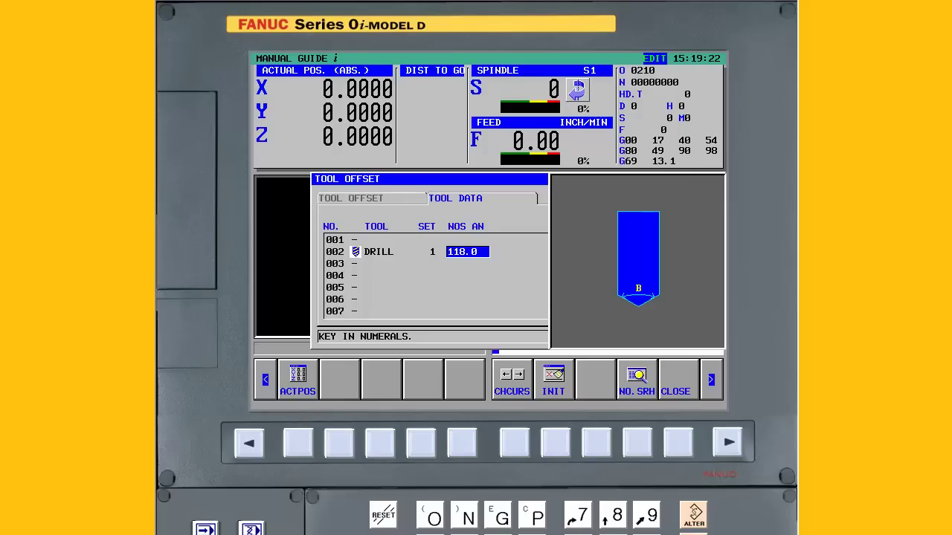
# - Enter cutter geometry values .25, .25, .2405 and .3125 for offsets 001, 003, 004 and 005
pyautogui.press('pageup')
pyautogui.press('Right')
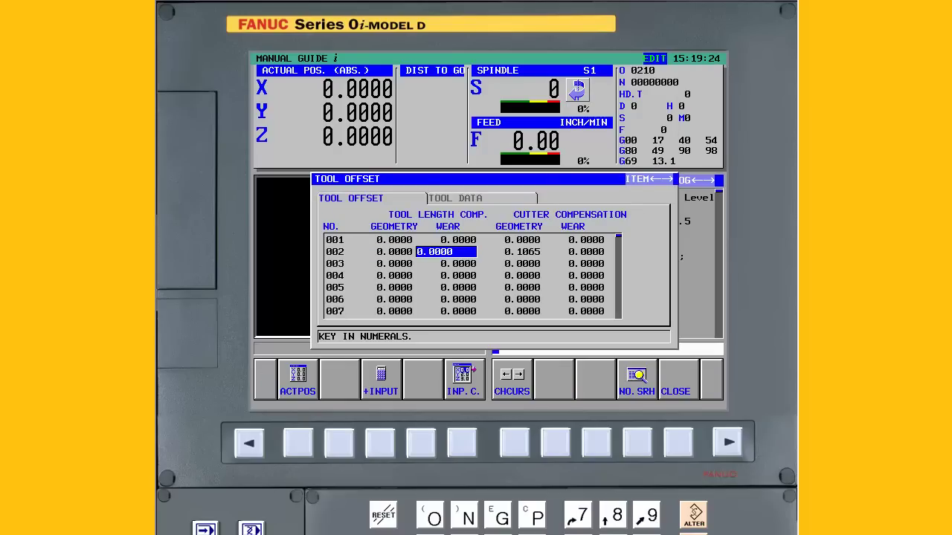
pyautogui.press('Right')
pyautogui.press('Up')
pyautogui.write('.25')
pyautogui.press('Return')
pyautogui.press('Down')
pyautogui.press('Down')
pyautogui.write('.25')
pyautogui.press('Return')
pyautogui.press('Down')
pyautogui.write('.2405')
pyautogui.press('Return')
pyautogui.press('Down')
pyautogui.write('.3125')
pyautogui.press('Return')
# - Define tool 001 as a drill with SET 1 and 120° angle, tool 003 with 118°
pyautogui.press('pagedown')
pyautogui.press('Up')
pyautogui.press('Up')
pyautogui.press('Up')
pyautogui.press('Up')
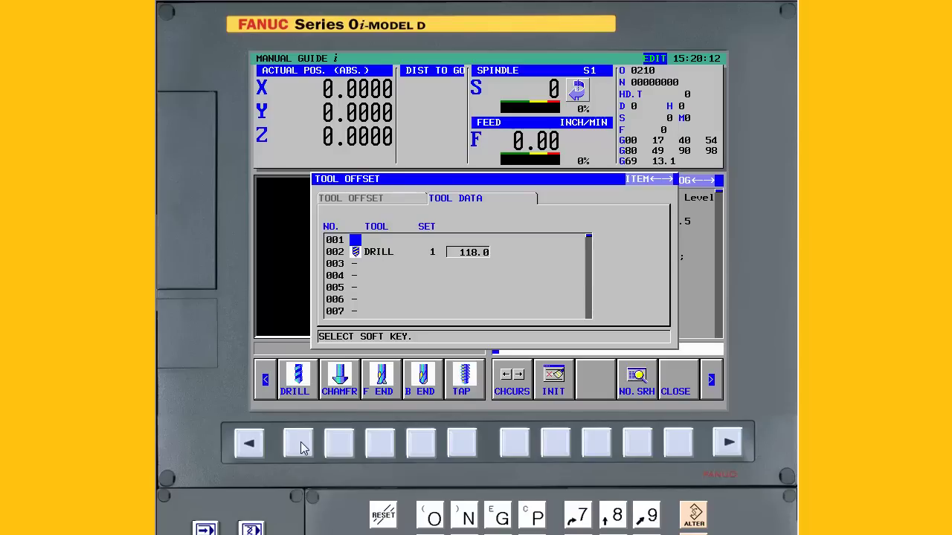
pyautogui.click(297, 443)
pyautogui.write('1')
pyautogui.press('Return')
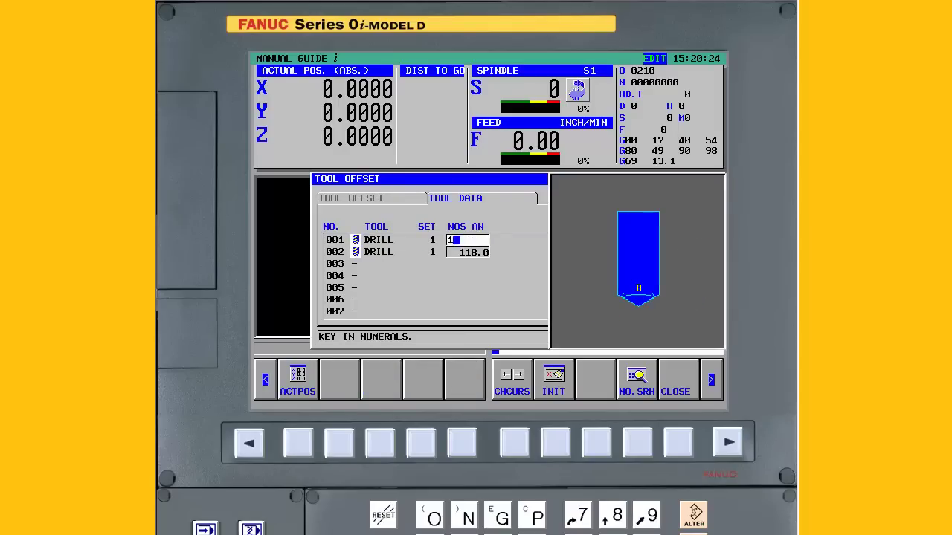
pyautogui.write('120')
pyautogui.press('Return')
pyautogui.press('Down')
# - Define tools 004 and 005 as drills with SET 1 and a 118° point angle
pyautogui.press('Down')
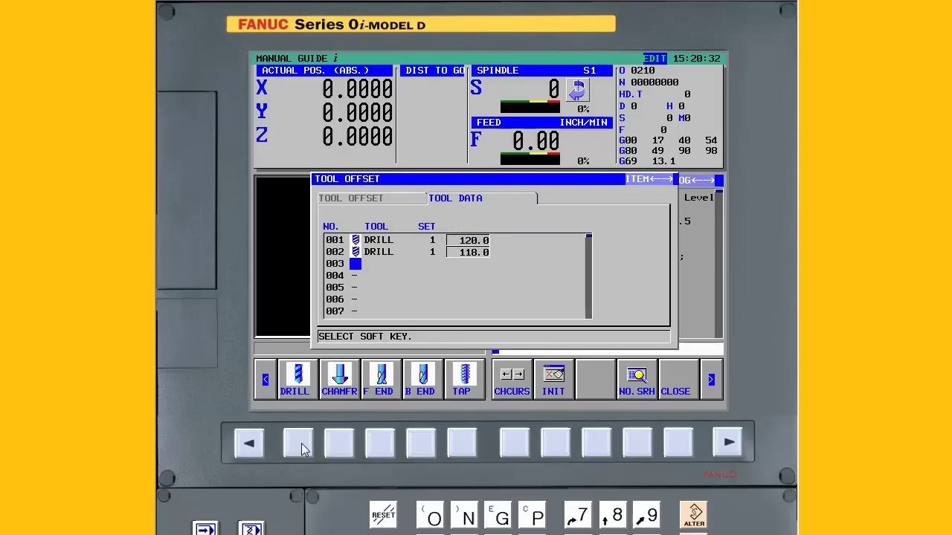
pyautogui.click(298, 443)
pyautogui.write('1')
pyautogui.press('Return')
pyautogui.write('118')
pyautogui.press('Return')
pyautogui.press('Down')
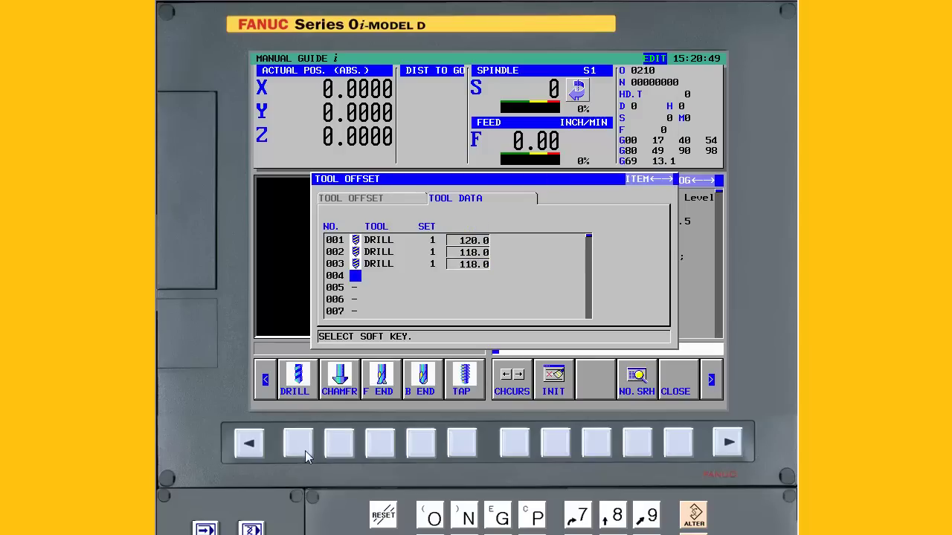
pyautogui.click(306, 452)
pyautogui.write('1')
pyautogui.press('Return')
pyautogui.write('118')
pyautogui.press('Return')
pyautogui.press('Down')
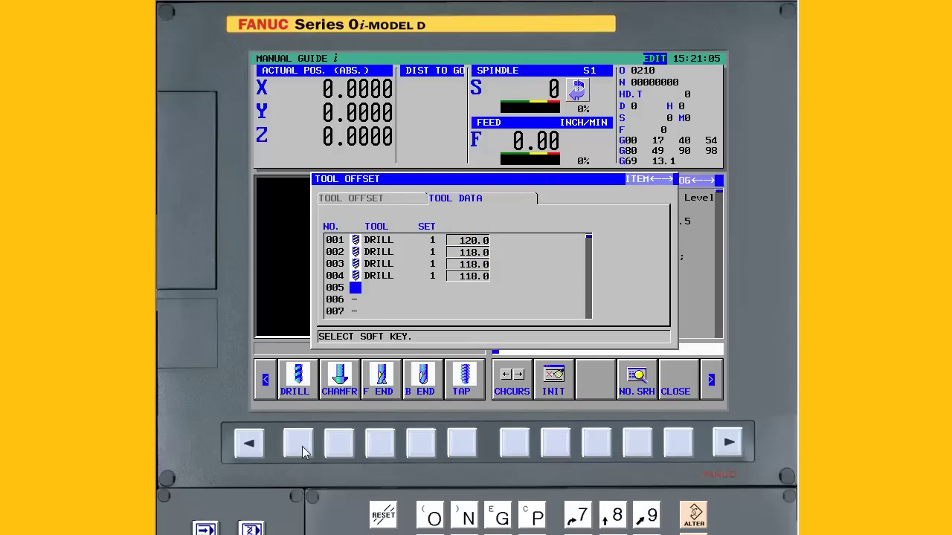
pyautogui.click(298, 444)
pyautogui.press('Return')
pyautogui.write('1')
pyautogui.press('Return')
pyautogui.write('118')
pyautogui.press('Return')
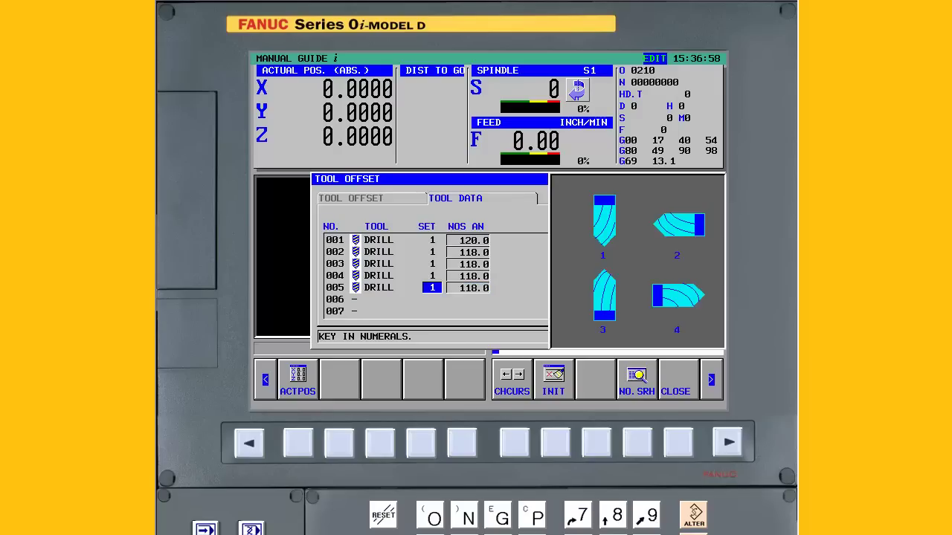
# - Enter 0.1250 as the cutter radius geometry for tool offset 010
pyautogui.press('Left')
pyautogui.press('Left')
pyautogui.press('pageup')
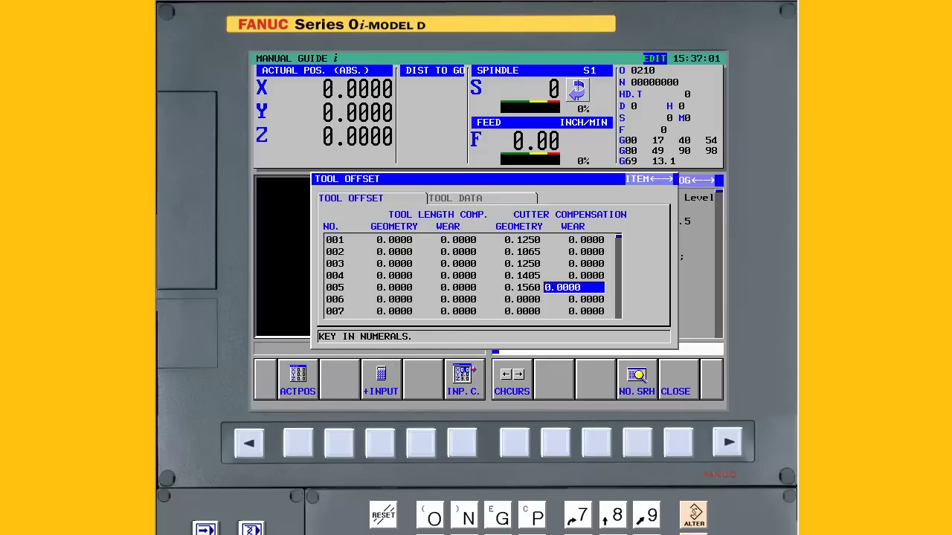
pyautogui.press('Left')
pyautogui.press('Down')
pyautogui.press('Down')
pyautogui.press('Down')
pyautogui.press('Down')
pyautogui.press('Down')
pyautogui.write('.1250')
pyautogui.press('Return')
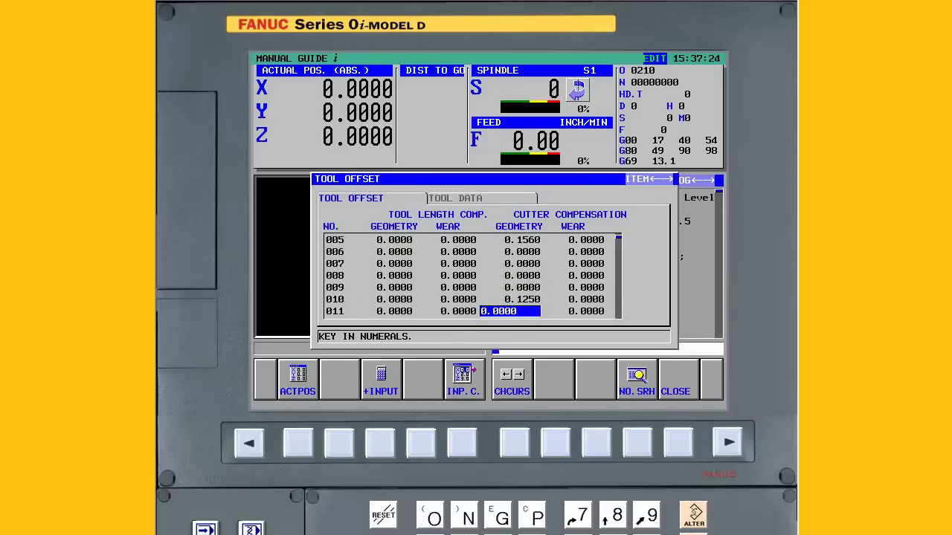
pyautogui.write('.394/')
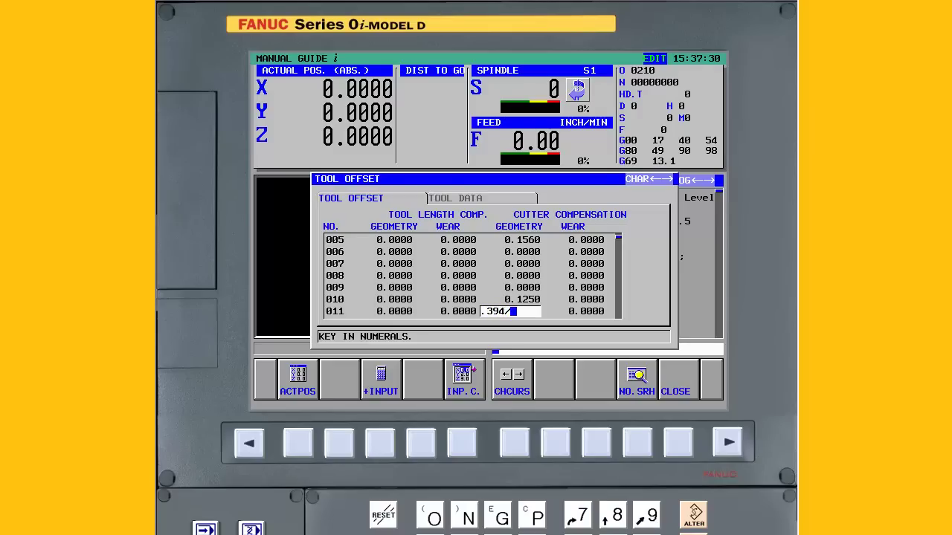
# - In the tool data table, define tools 010 and 011 as flat end mills, then close it
pyautogui.click(305, 446)
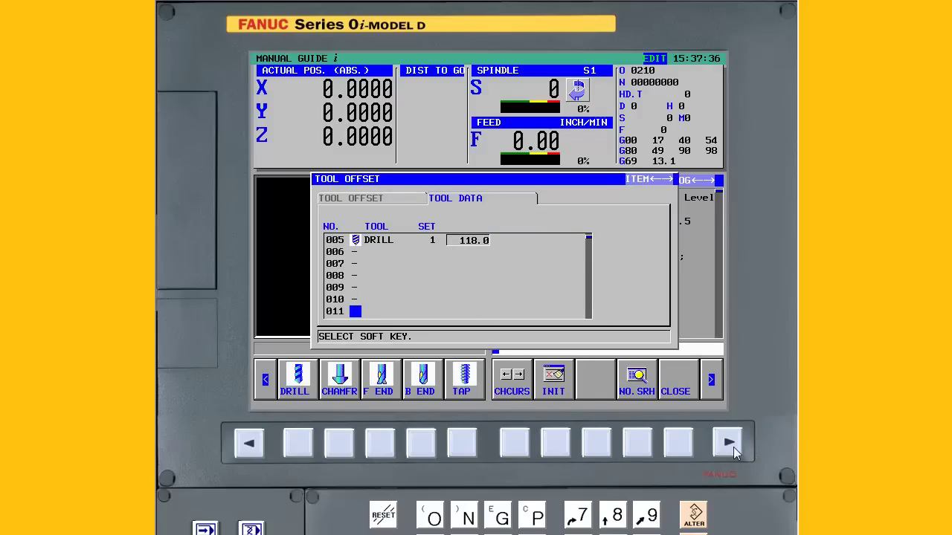
pyautogui.press('Up')
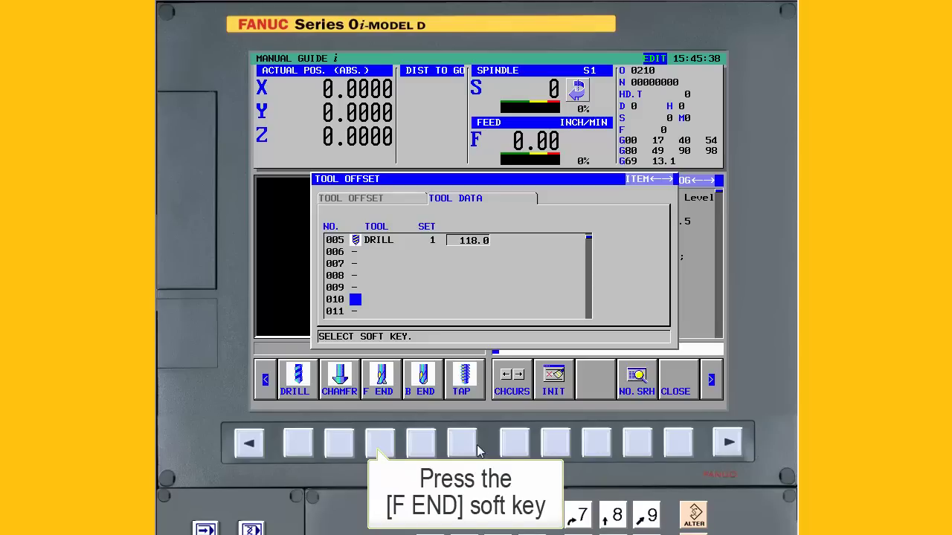
pyautogui.click(380, 444)
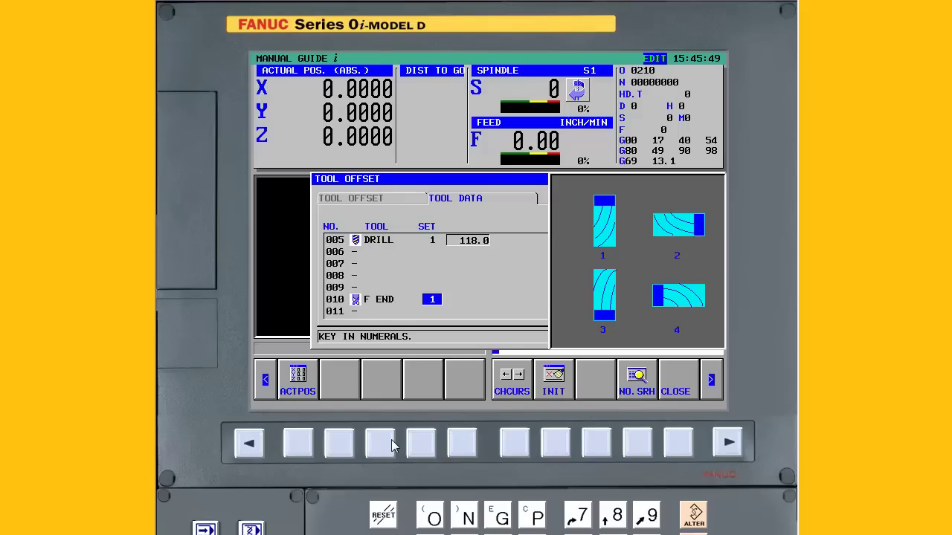
pyautogui.press('Return')
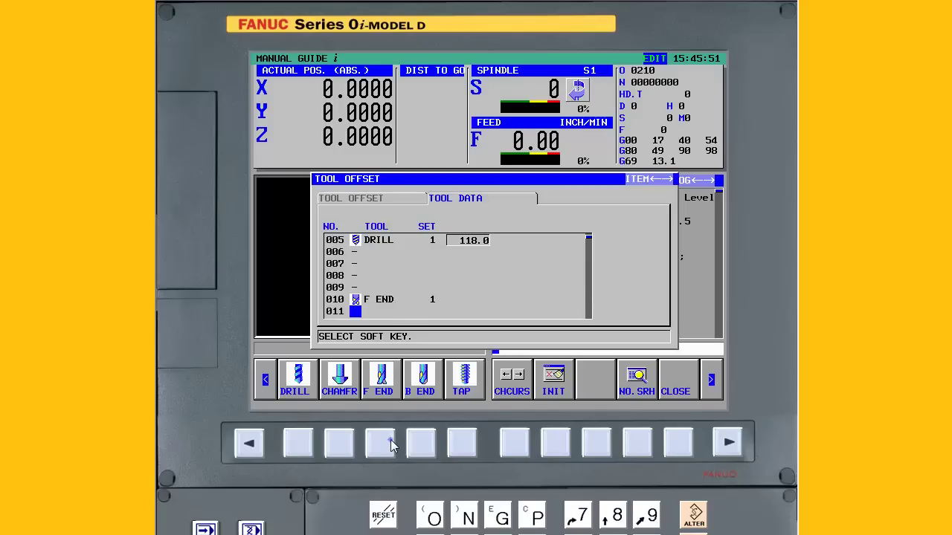
pyautogui.click(380, 443)
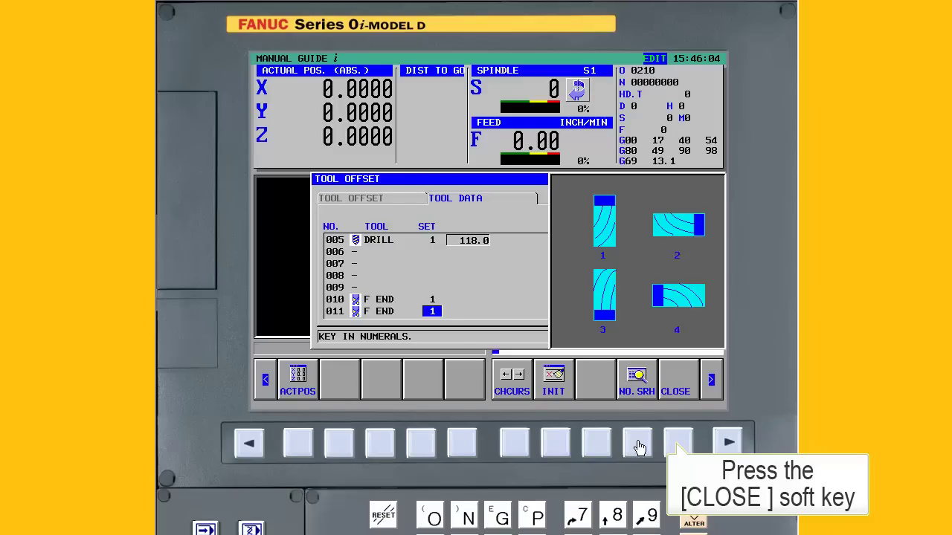
pyautogui.click(681, 449)
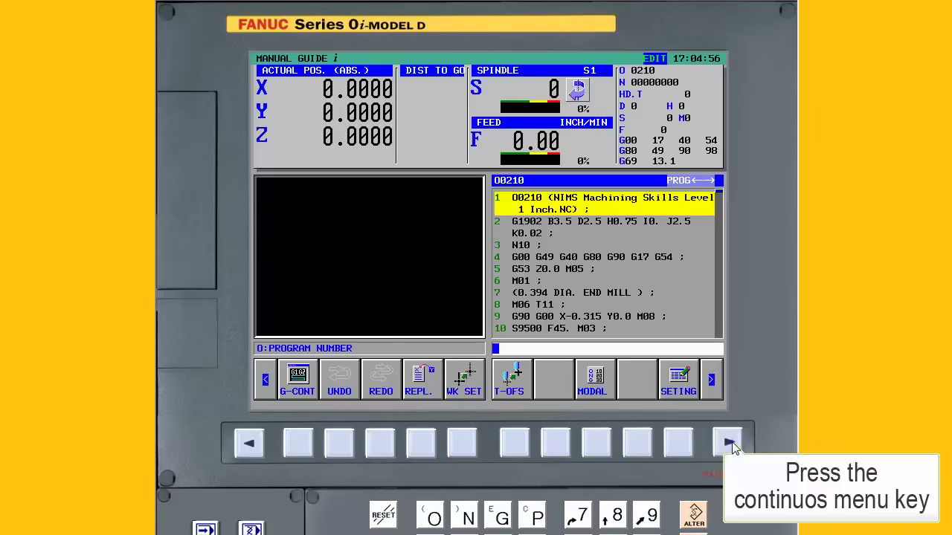
# - Search O0210 for M06 and add D11 after T11 on line 8
pyautogui.click(728, 444)
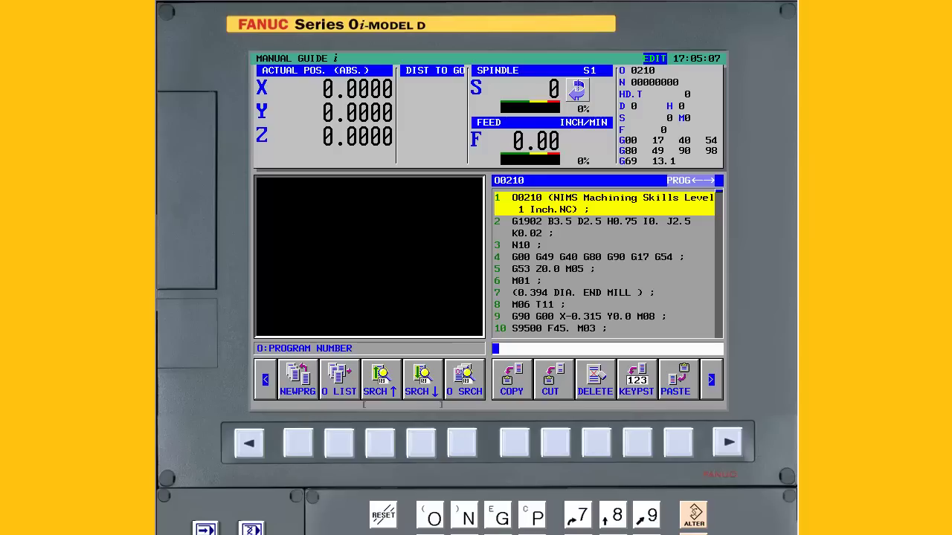
pyautogui.write('M06')
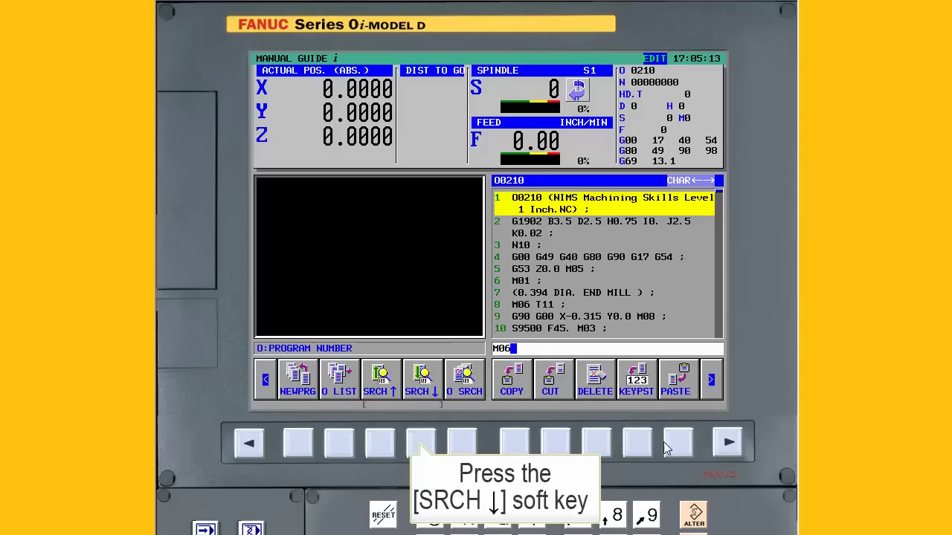
pyautogui.click(422, 444)
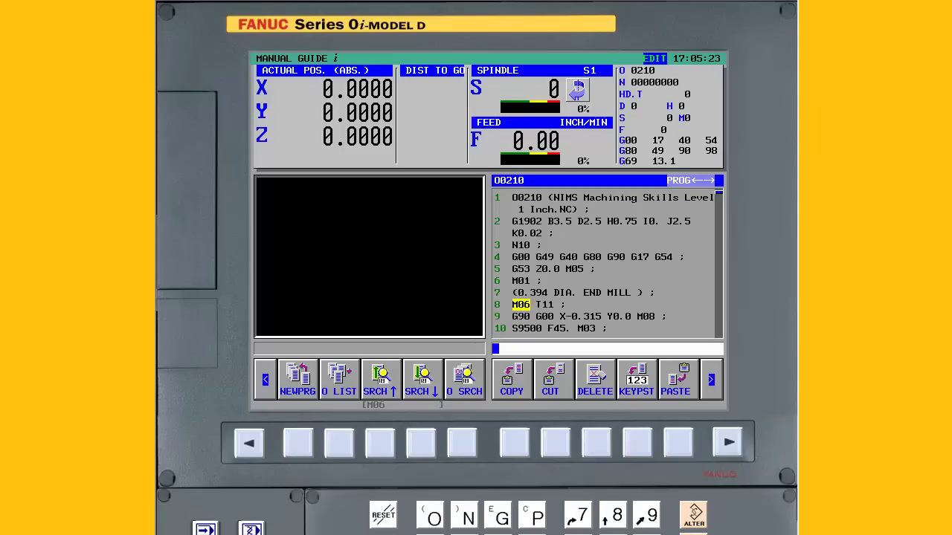
pyautogui.press('Right')
pyautogui.write('D11')
pyautogui.press('Insert')
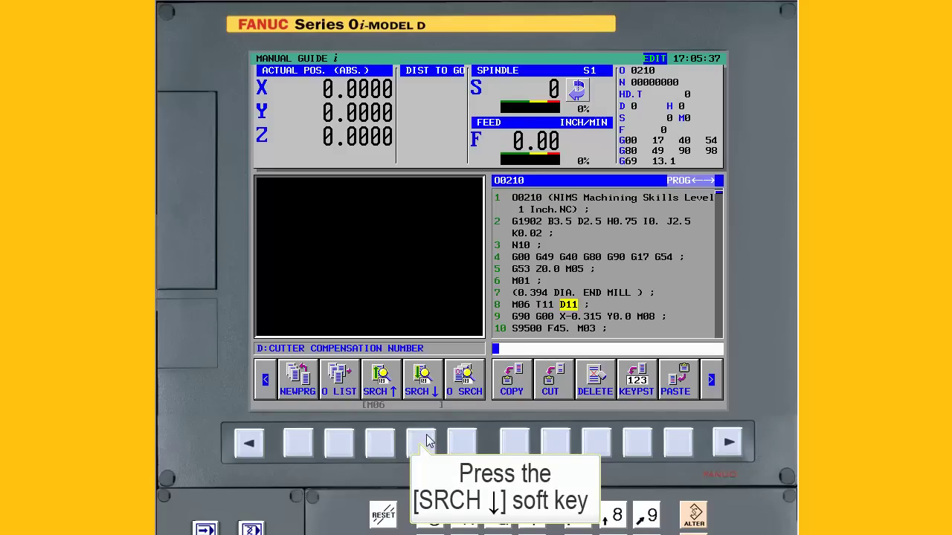
# - Add D1, D2 and D5 after T1, T2 and T5 on lines 352, 368 and 381
pyautogui.click(421, 444)
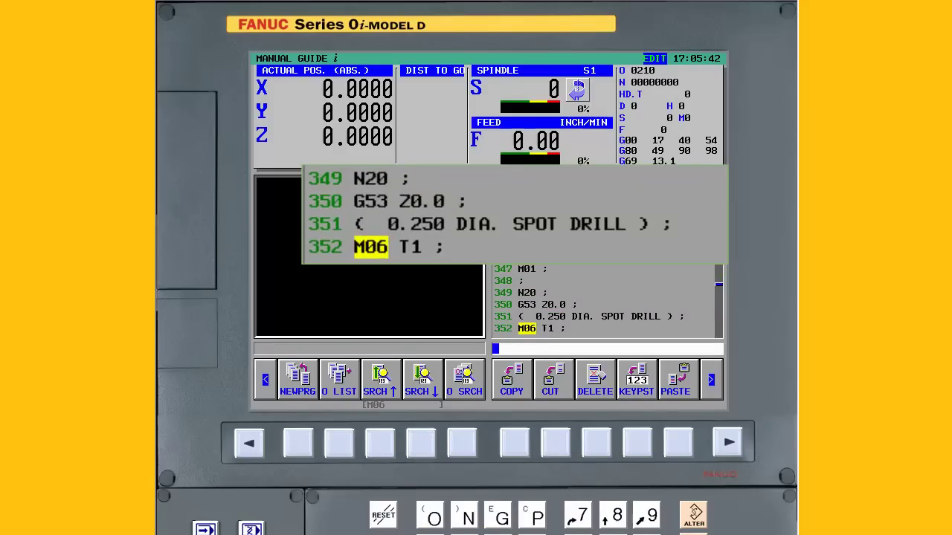
pyautogui.press('Right')
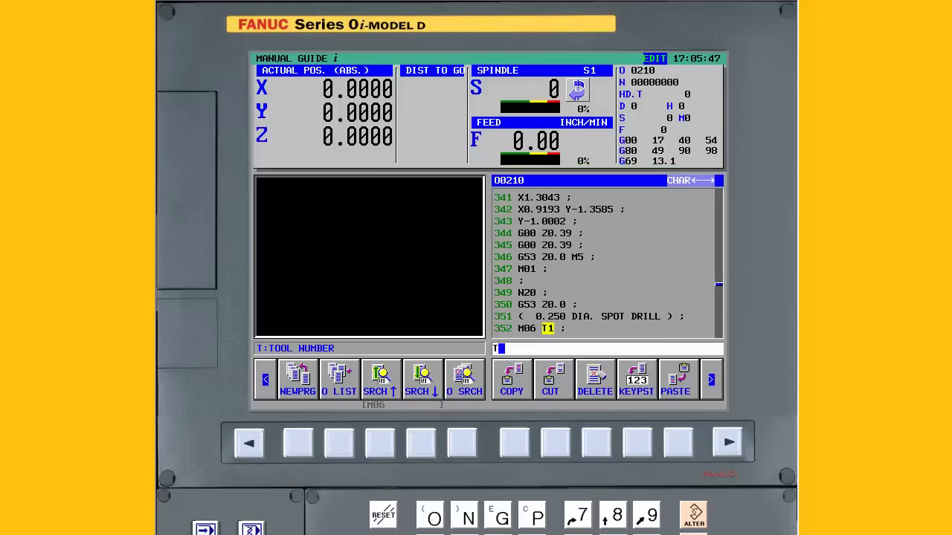
pyautogui.write('D')
pyautogui.write('1')
pyautogui.press('Insert')
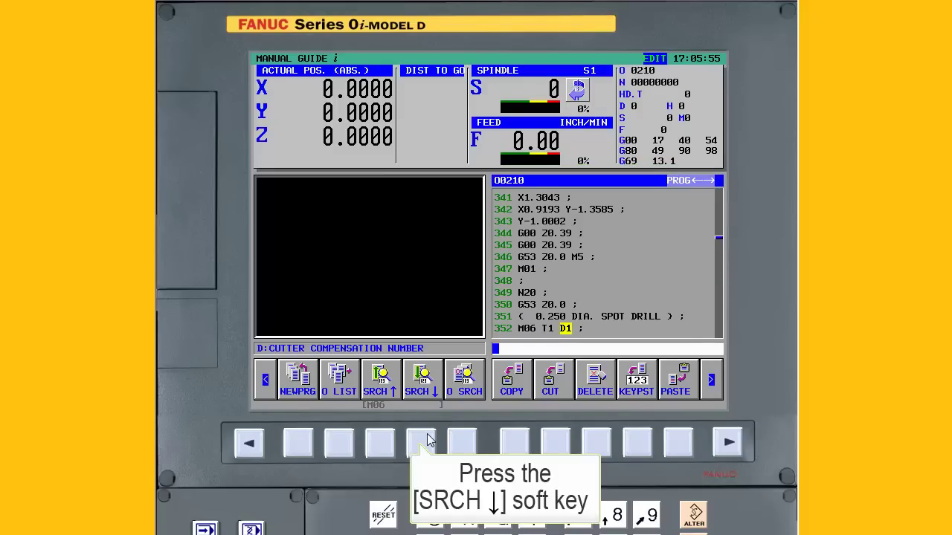
pyautogui.click(424, 442)
pyautogui.write('D')
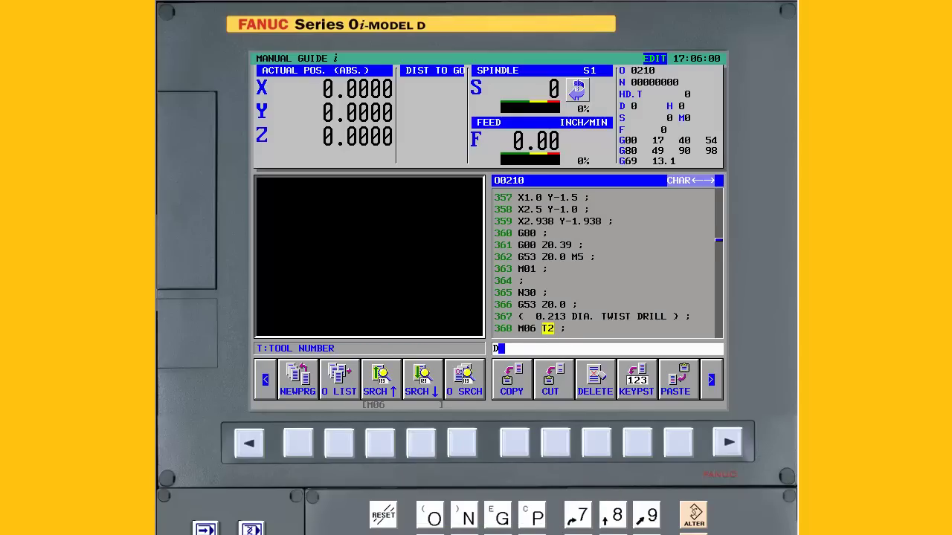
pyautogui.click(433, 444)
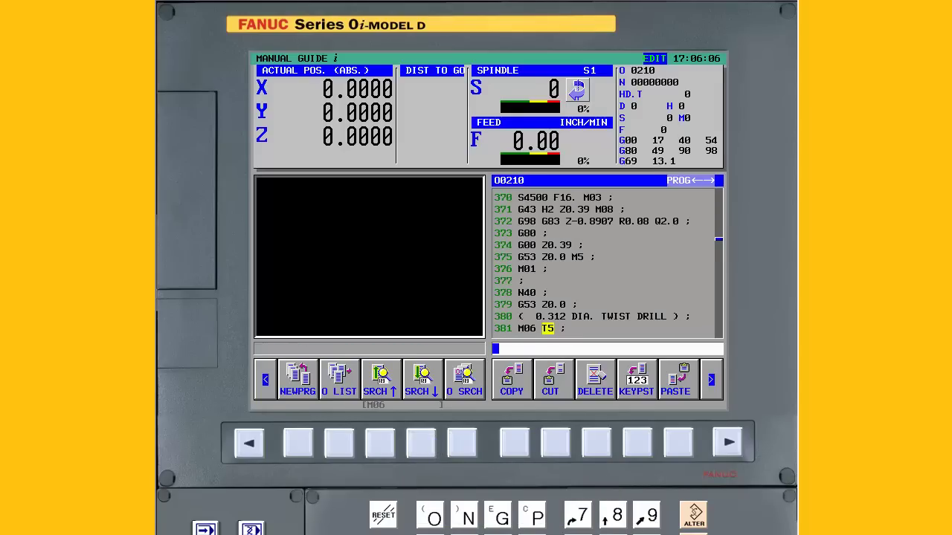
pyautogui.write('D')
pyautogui.click(430, 444)
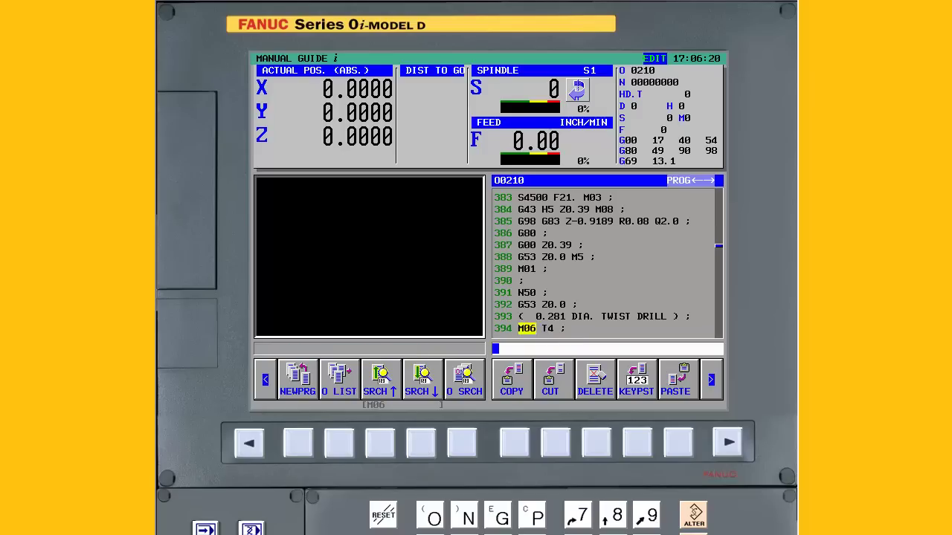
# - Add D4, D3 and D10 after T4, T3 and T10 on lines 394, 407 and 420
pyautogui.press('Right')
pyautogui.write('D')
pyautogui.write('4')
pyautogui.click(421, 444)
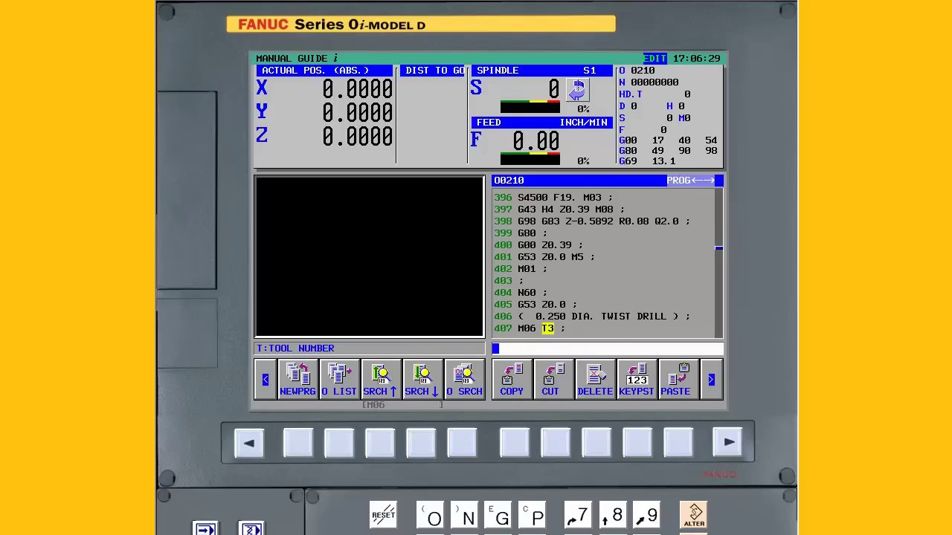
pyautogui.write('D3')
pyautogui.click(421, 444)
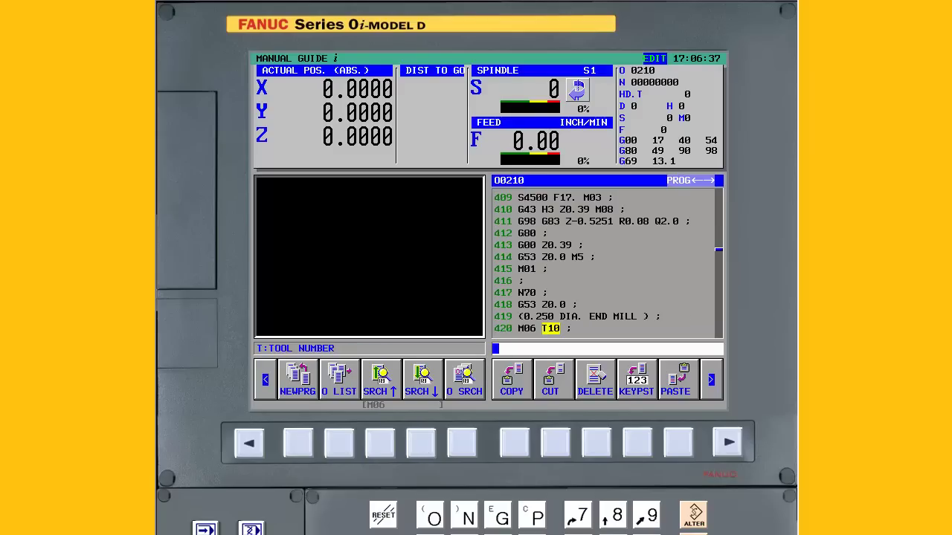
pyautogui.write('D1')
pyautogui.press('Insert')
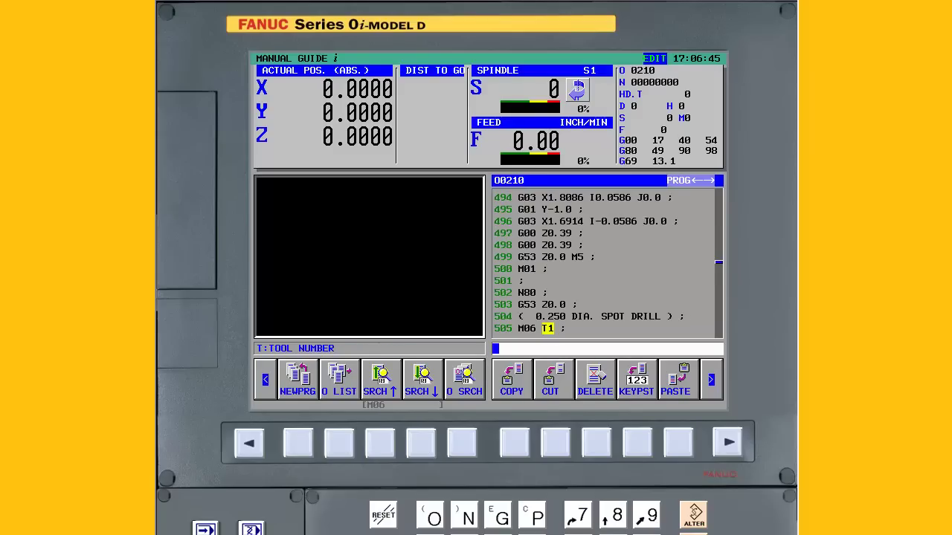
# - Add D1 on line 505 and D11 on line 565, then search for any further M06
pyautogui.write('D')
pyautogui.write('1')
pyautogui.press('Insert')
pyautogui.click(423, 445)
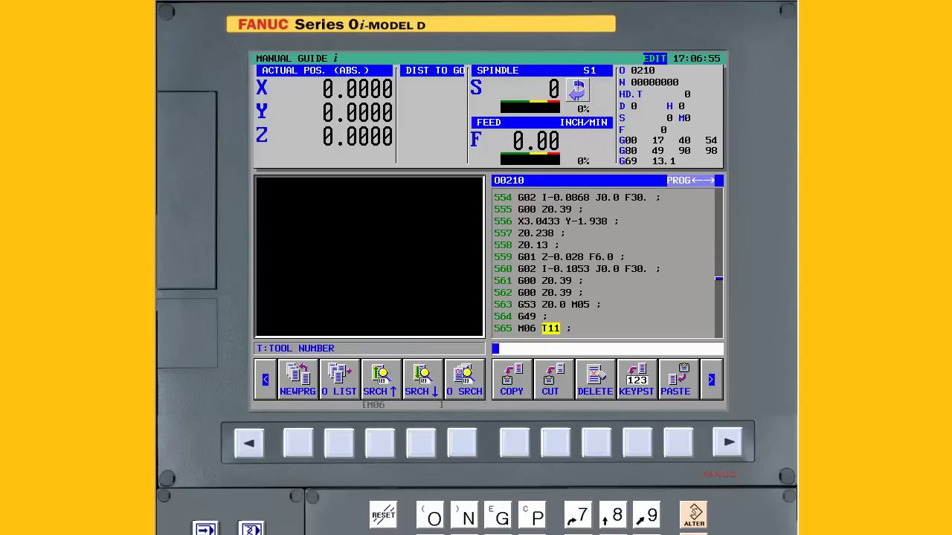
pyautogui.write('D1')
pyautogui.write('1')
pyautogui.press('Insert')
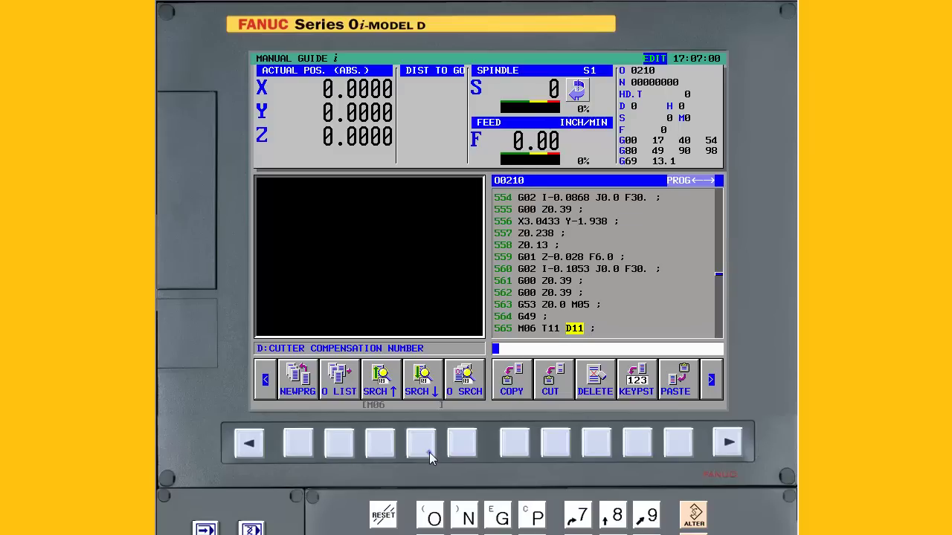
pyautogui.click(429, 449)
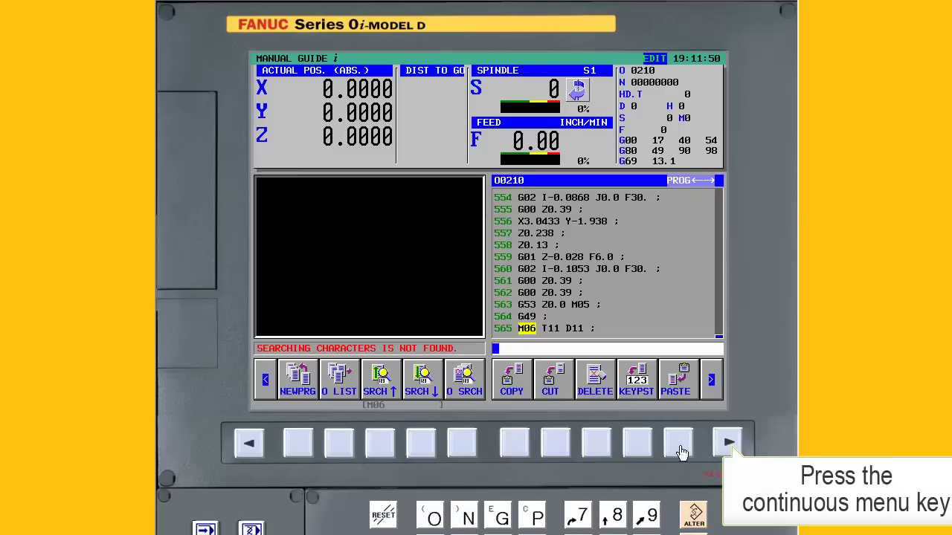
# - Page the soft-key menu twice to reach SIMLAT and open O0210's solid-model simulation
pyautogui.click(729, 444)
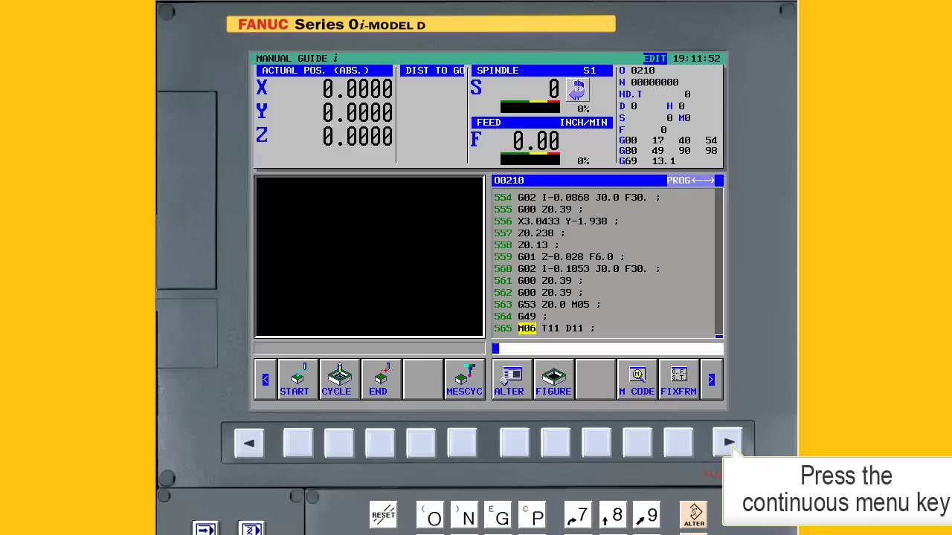
pyautogui.click(731, 444)
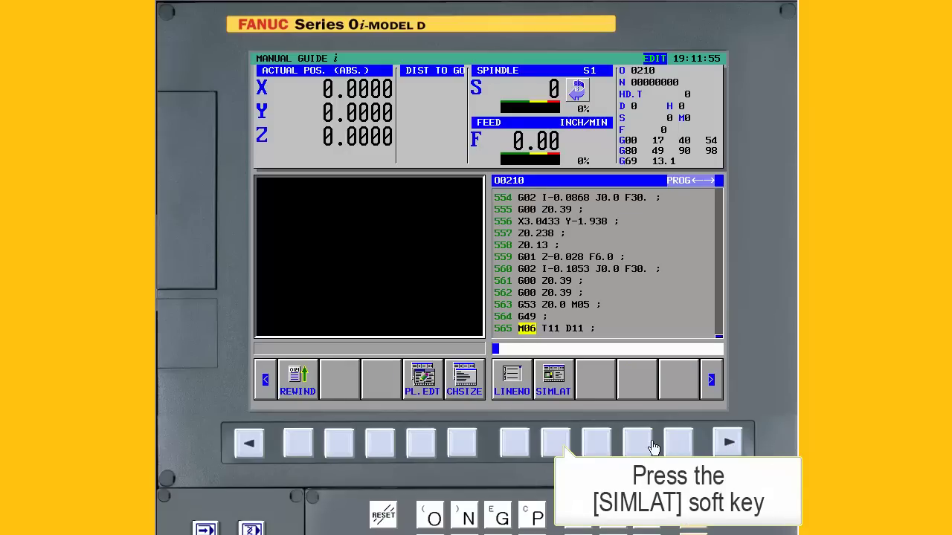
pyautogui.click(561, 443)
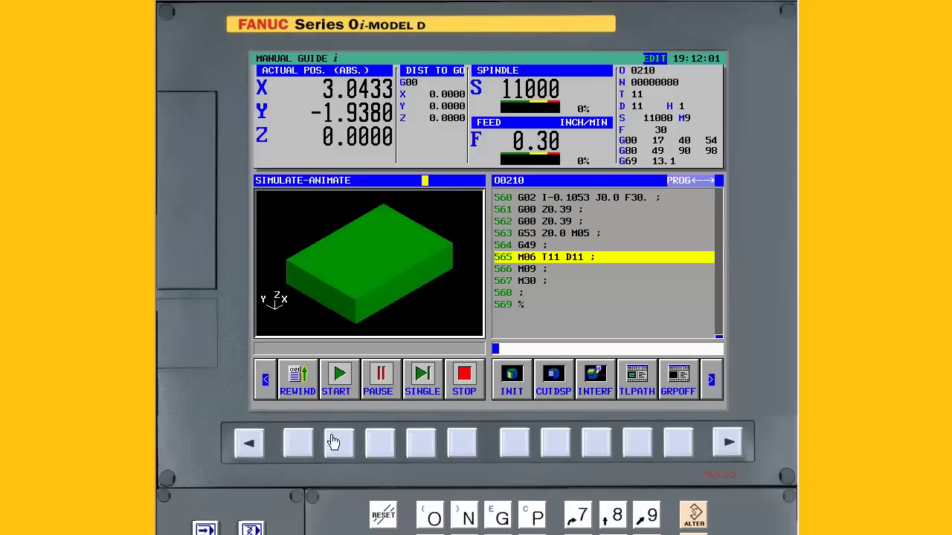
# - Rewind O0210 to its first block and start the solid-model machining animation
pyautogui.click(304, 439)
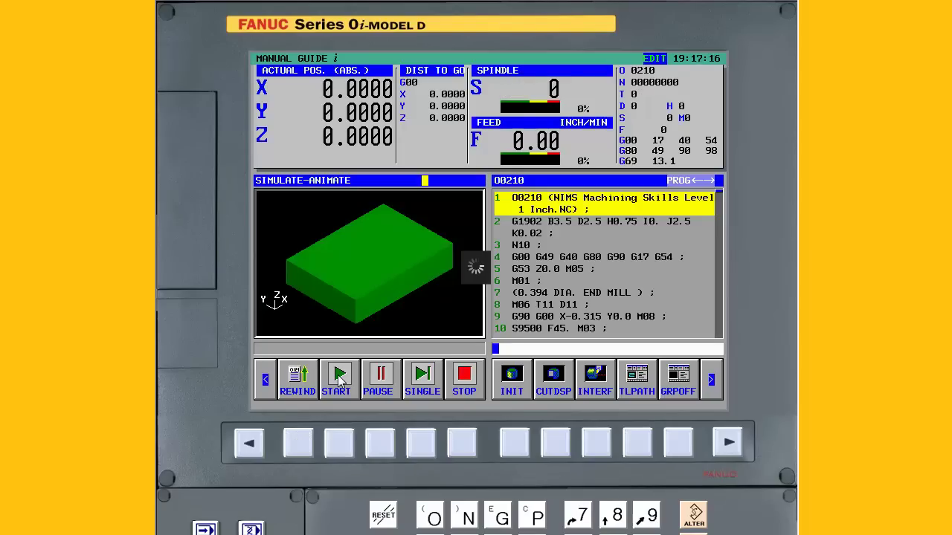
pyautogui.click(339, 380)
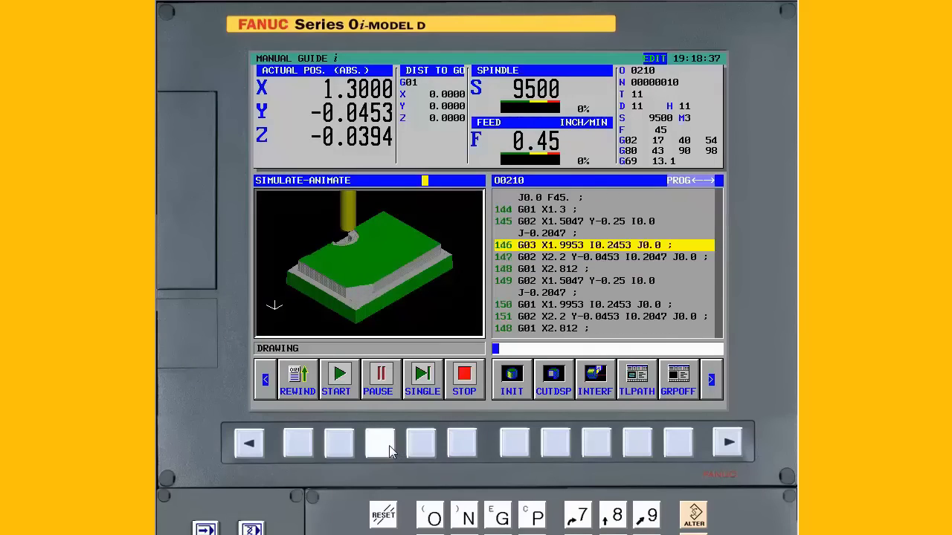
# - Stop the animation, single-step through blocks 150–159, then resume continuous running
pyautogui.click(389, 445)
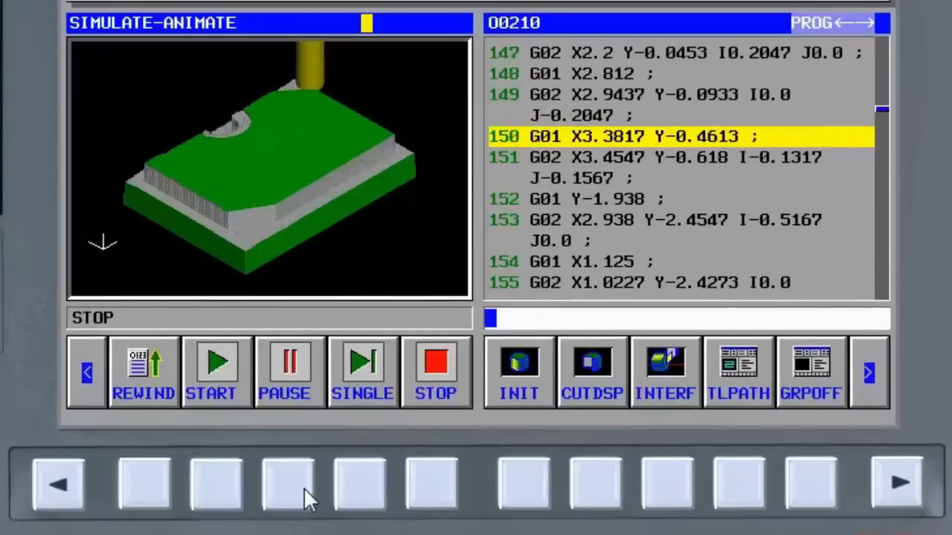
pyautogui.click(374, 482)
pyautogui.click(371, 482)
pyautogui.click(371, 482)
pyautogui.click(372, 482)
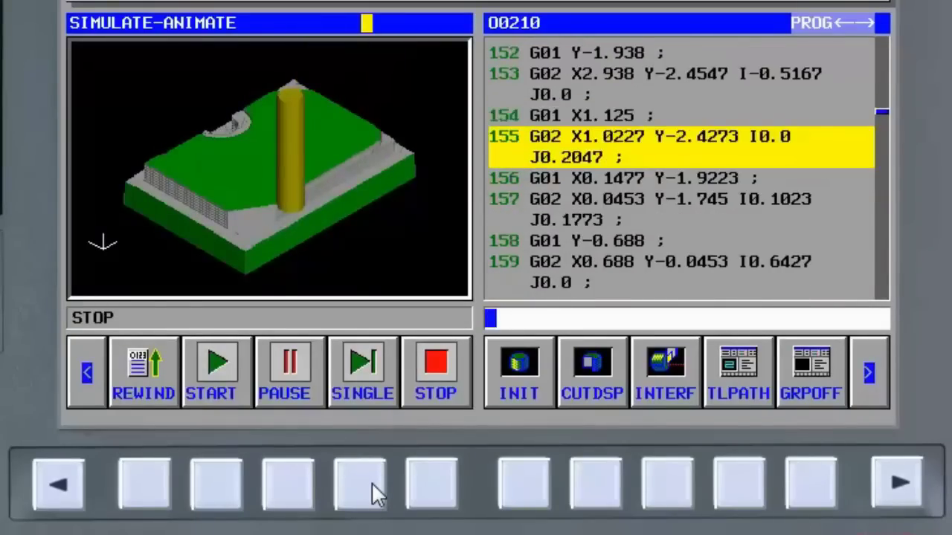
pyautogui.click(371, 482)
pyautogui.click(371, 482)
pyautogui.click(371, 482)
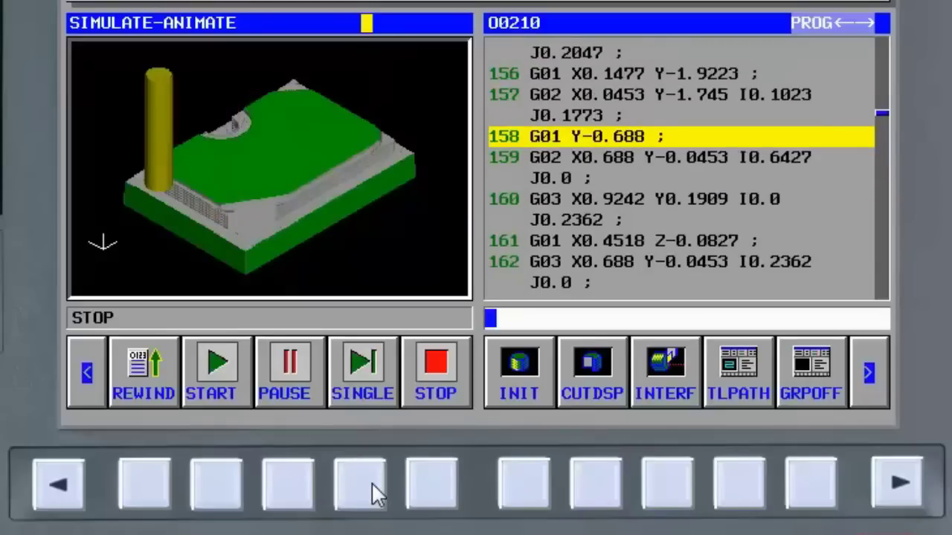
pyautogui.click(371, 482)
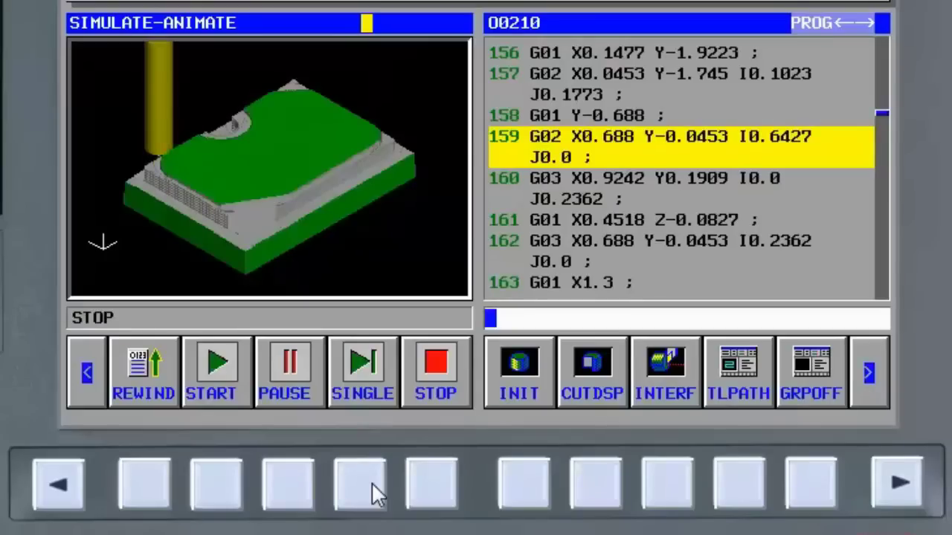
pyautogui.click(231, 487)
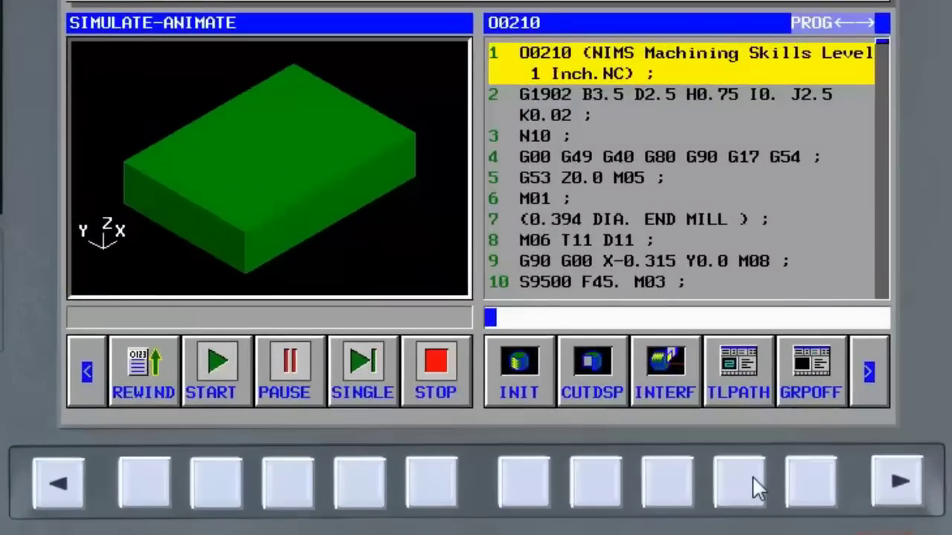
# - Switch to the TLPATH wireframe view and start drawing O0210's tool path
pyautogui.click(744, 484)
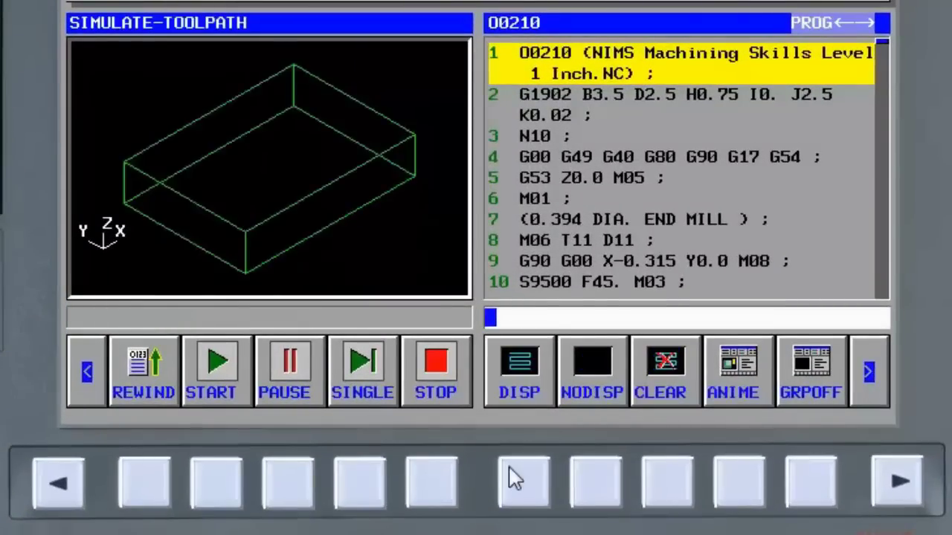
pyautogui.click(218, 476)
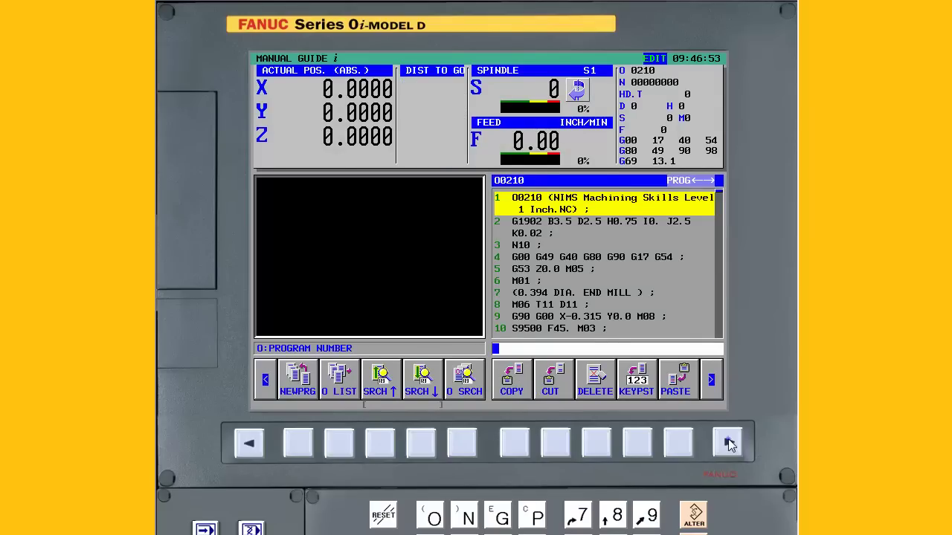
# - Reopen O0210 in the SIMLAT solid-model animation and page to the playback speed functions
pyautogui.click(729, 444)
pyautogui.click(728, 444)
pyautogui.click(554, 444)
pyautogui.click(728, 444)
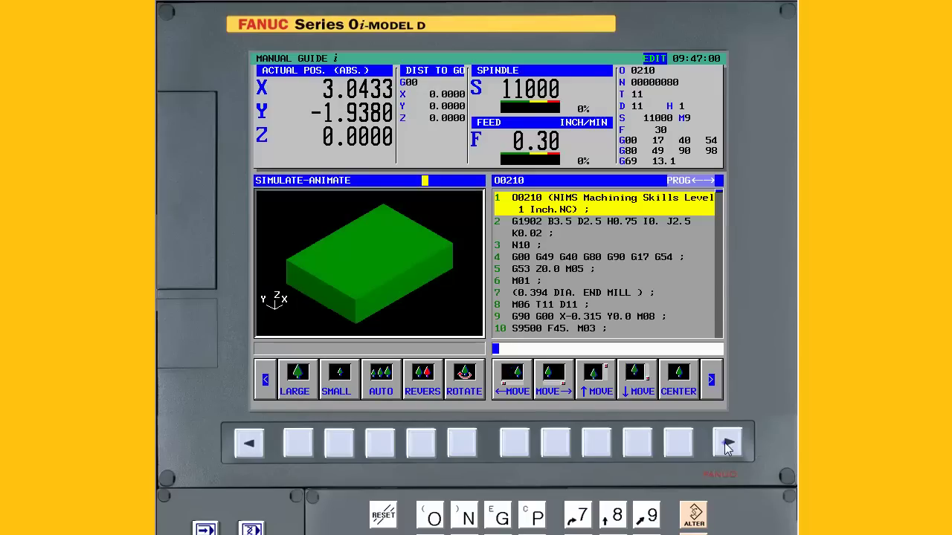
pyautogui.click(728, 444)
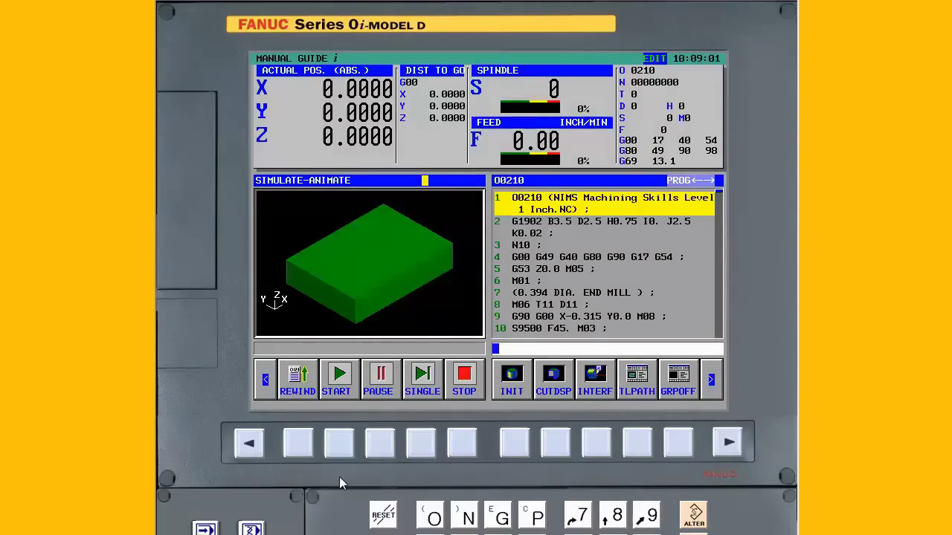
# - Start the O0210 animation and slow its playback with SPEED-
pyautogui.click(339, 443)
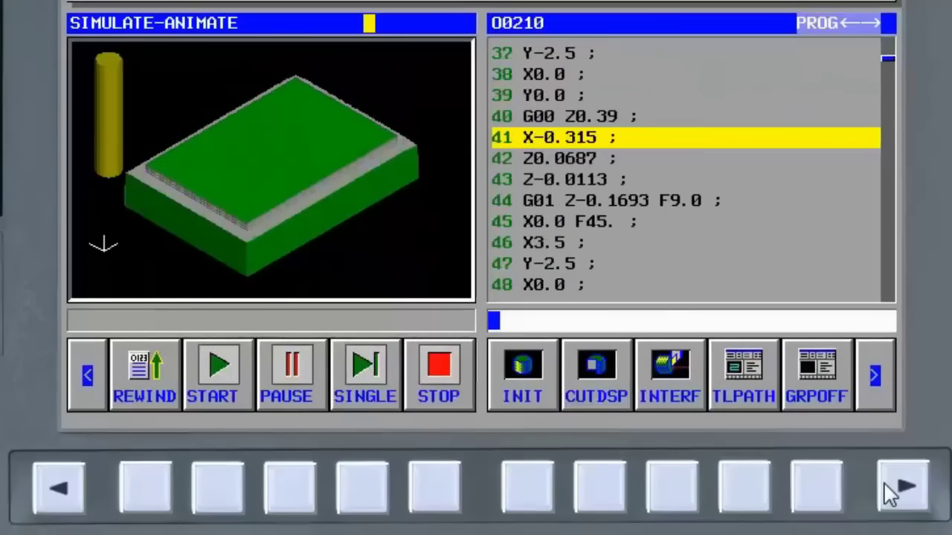
pyautogui.click(889, 495)
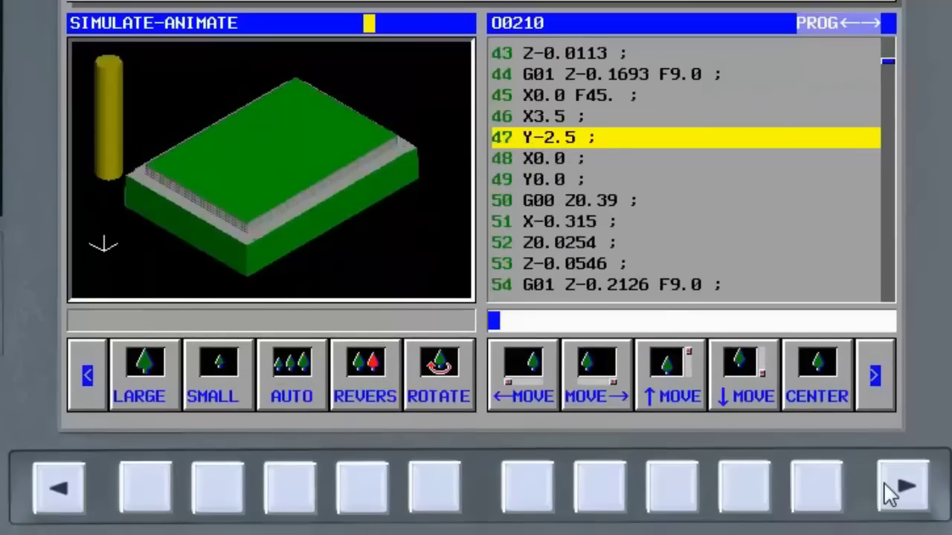
pyautogui.click(888, 494)
pyautogui.click(145, 488)
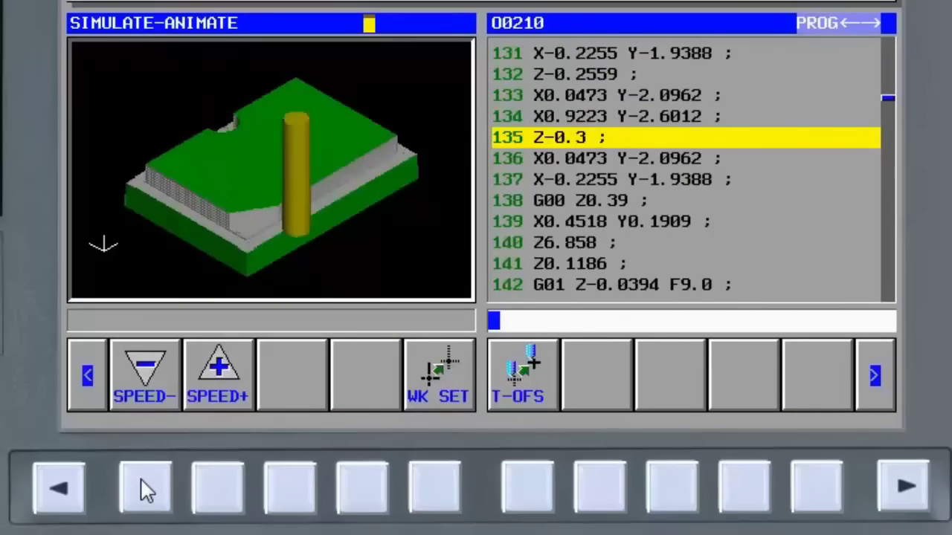